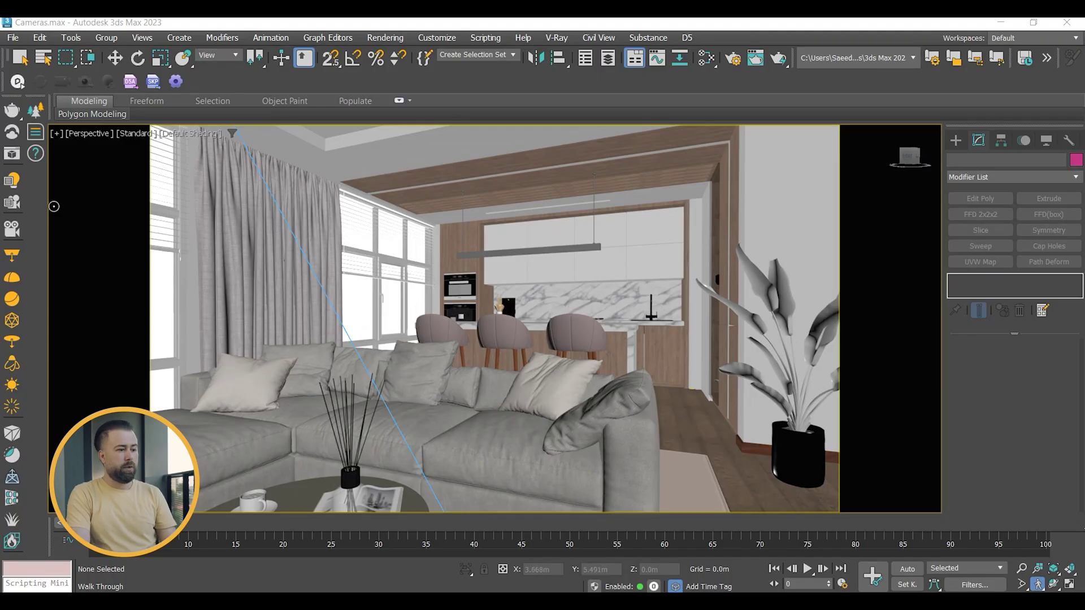
# Inspect the scene's lighting: select the V-Ray sun from the light lister and check the environment map.
pyautogui.click(11, 180)
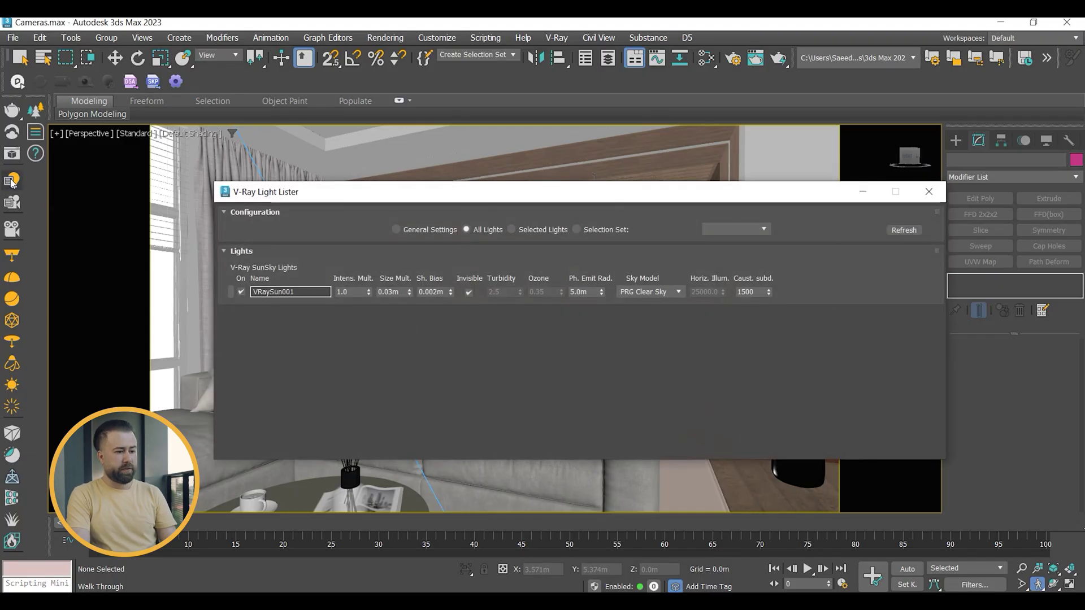
pyautogui.click(230, 291)
pyautogui.click(928, 192)
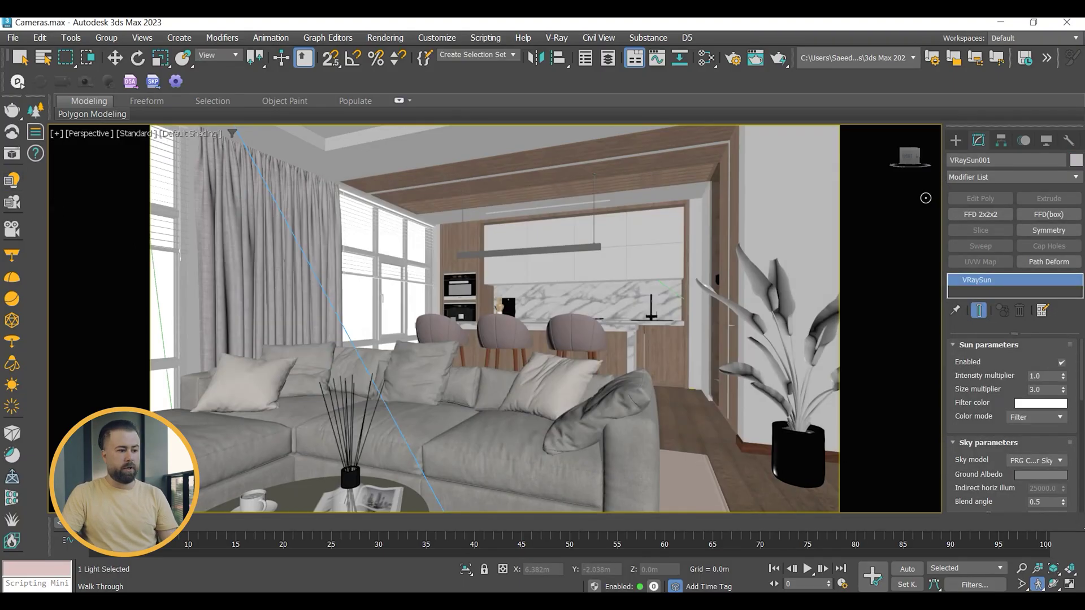
pyautogui.press('8')
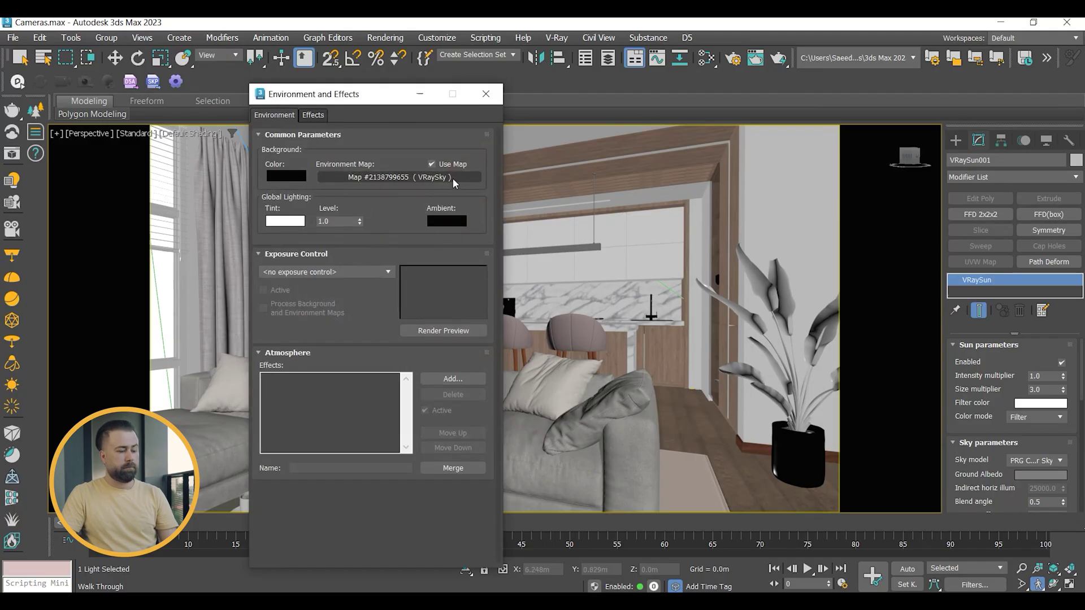
pyautogui.click(487, 95)
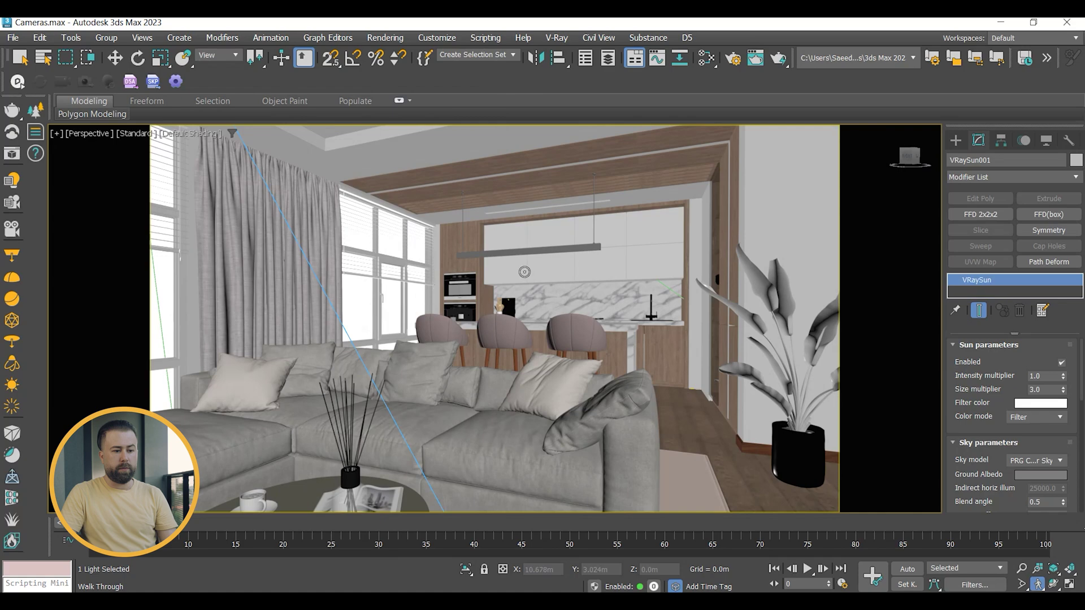
# Create a V-Ray physical camera from a perspective view framed straight on the sofa and kitchen, and look through it.
pyautogui.press('Left')
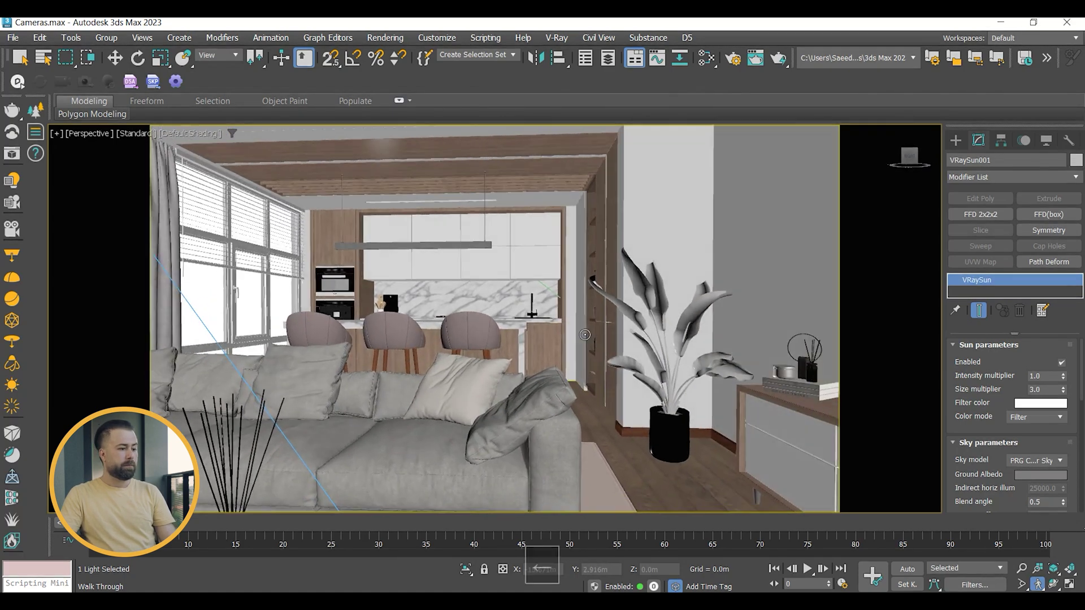
pyautogui.press('Left')
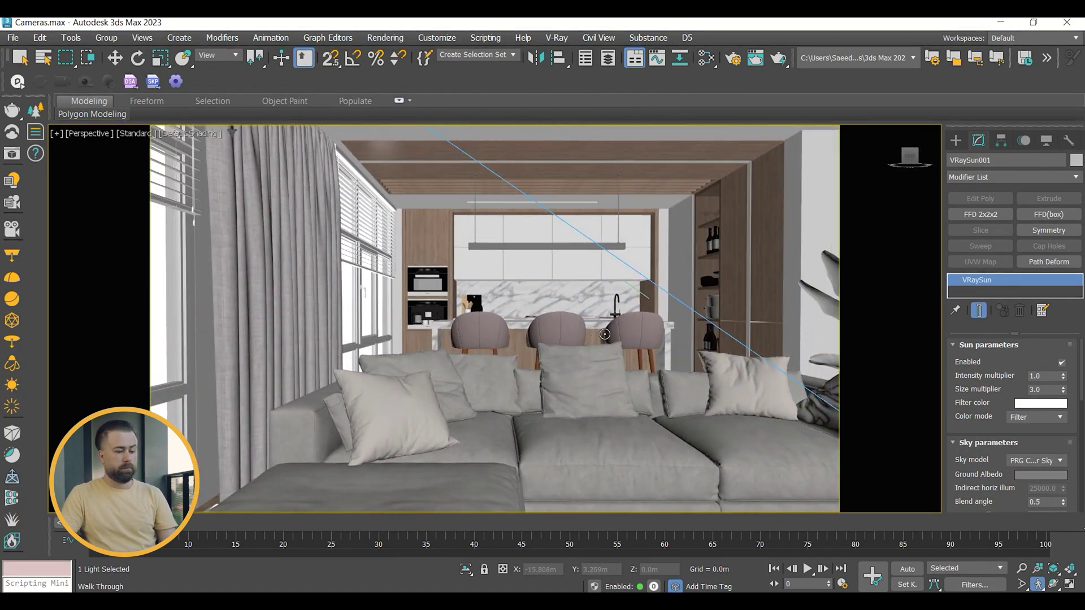
pyautogui.press('Left')
pyautogui.press('Down')
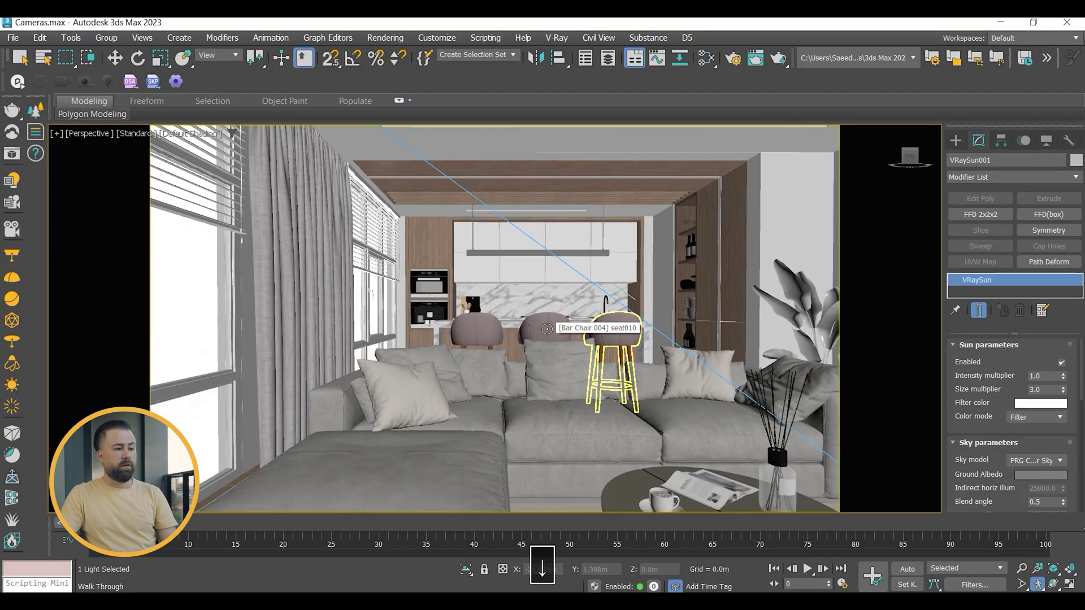
pyautogui.press('Escape')
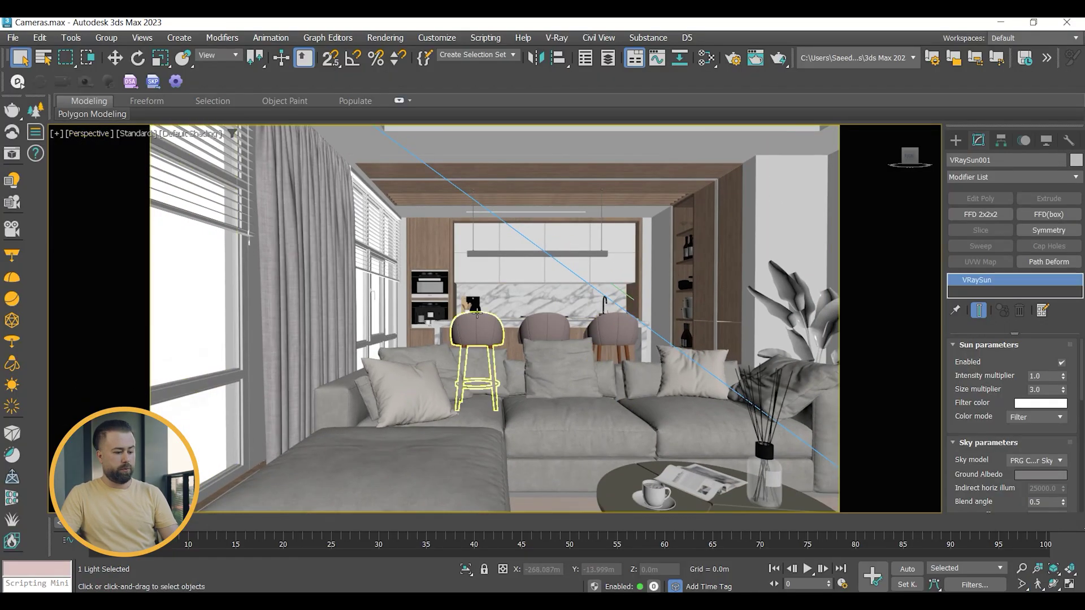
pyautogui.click(12, 228)
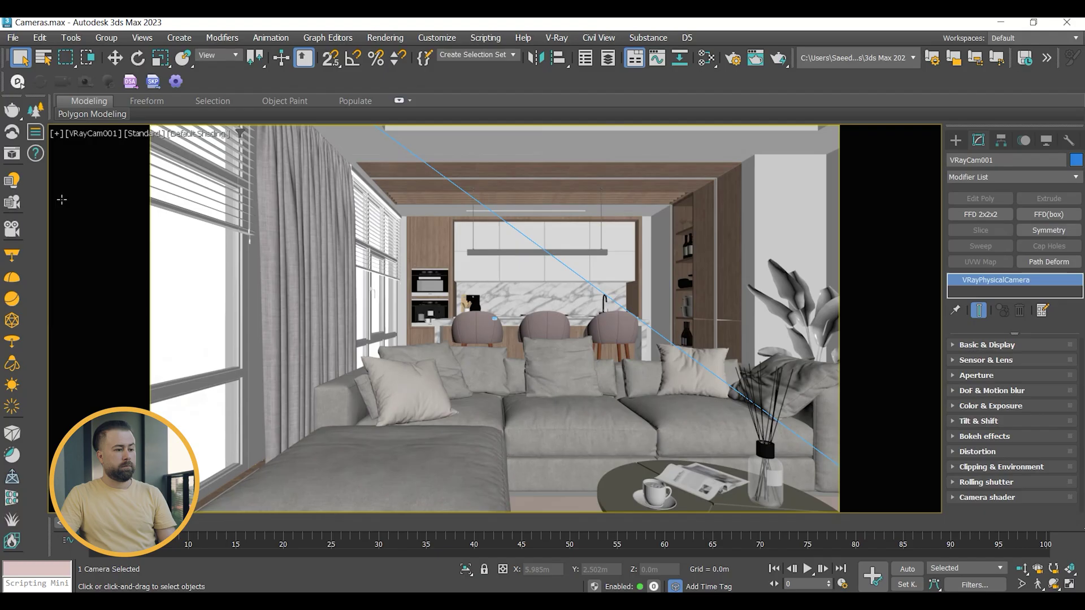
pyautogui.click(93, 134)
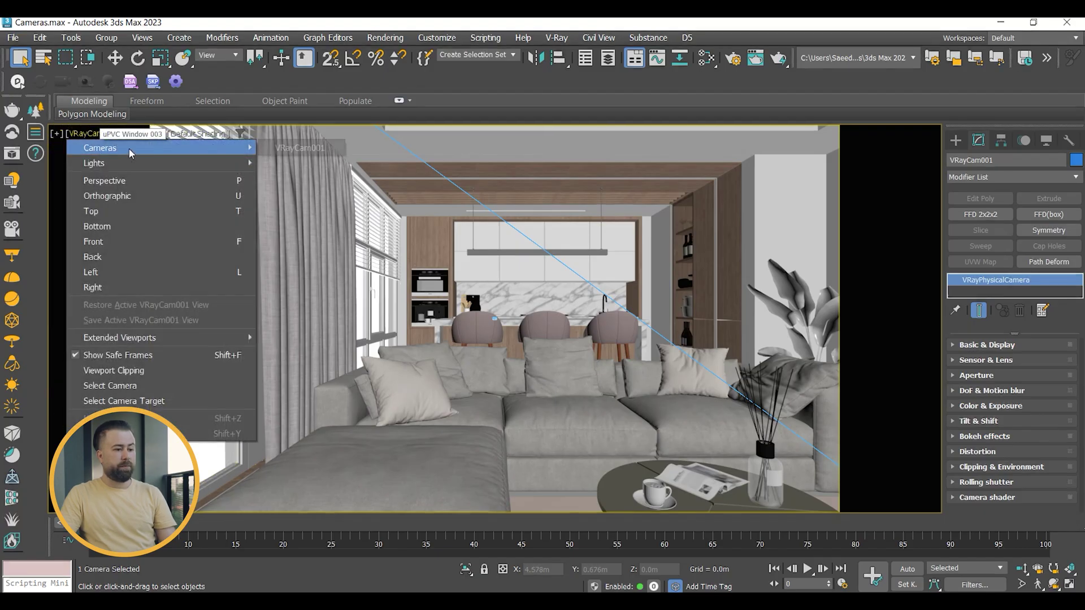
pyautogui.click(287, 152)
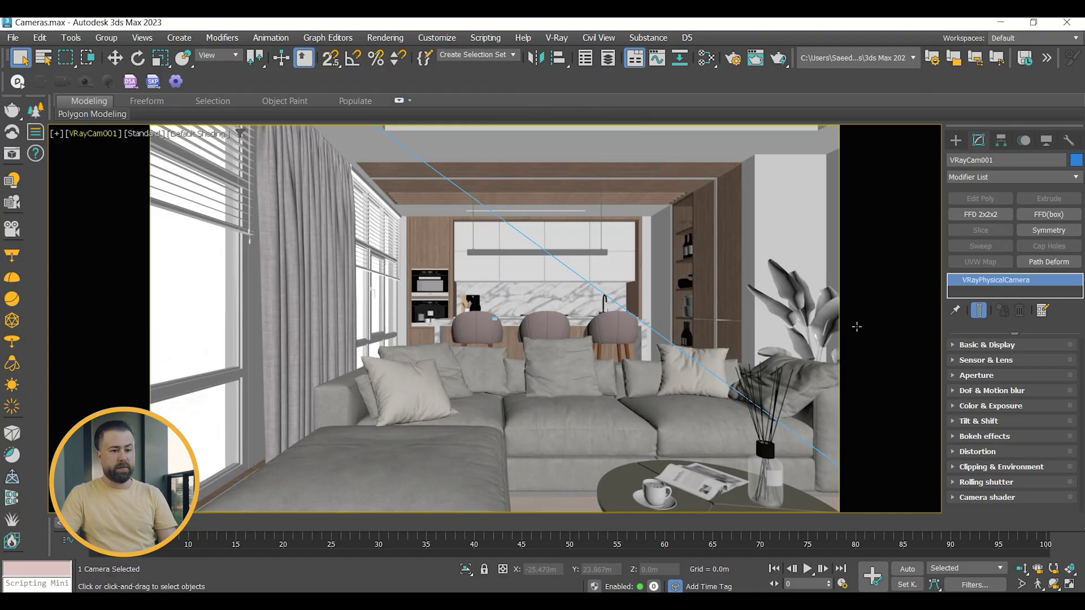
# Choose Still cam as the camera type in the new camera's basic and display settings.
pyautogui.click(954, 346)
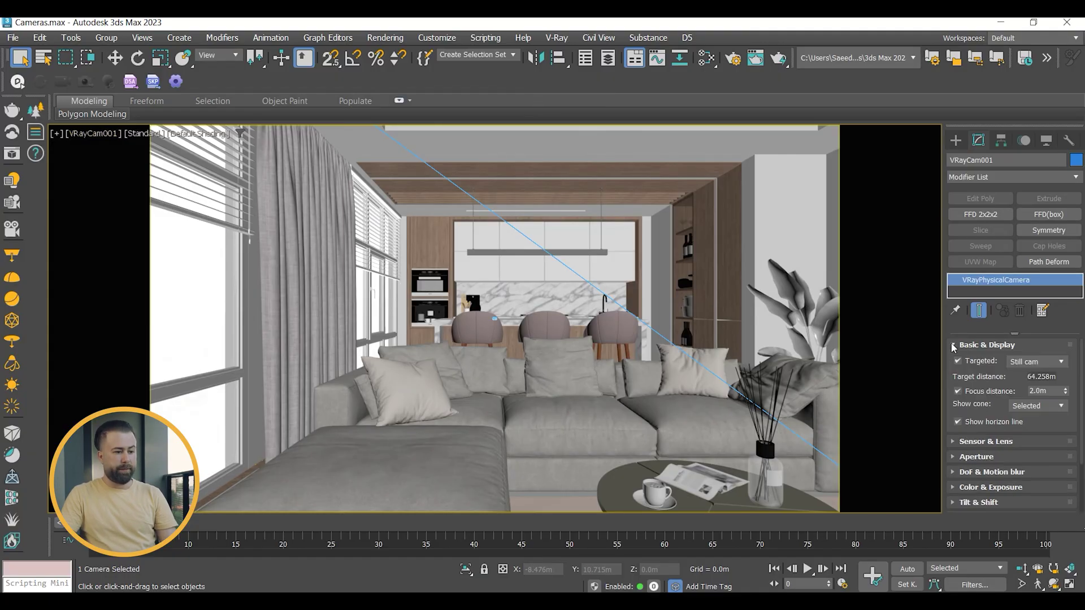
pyautogui.click(1043, 361)
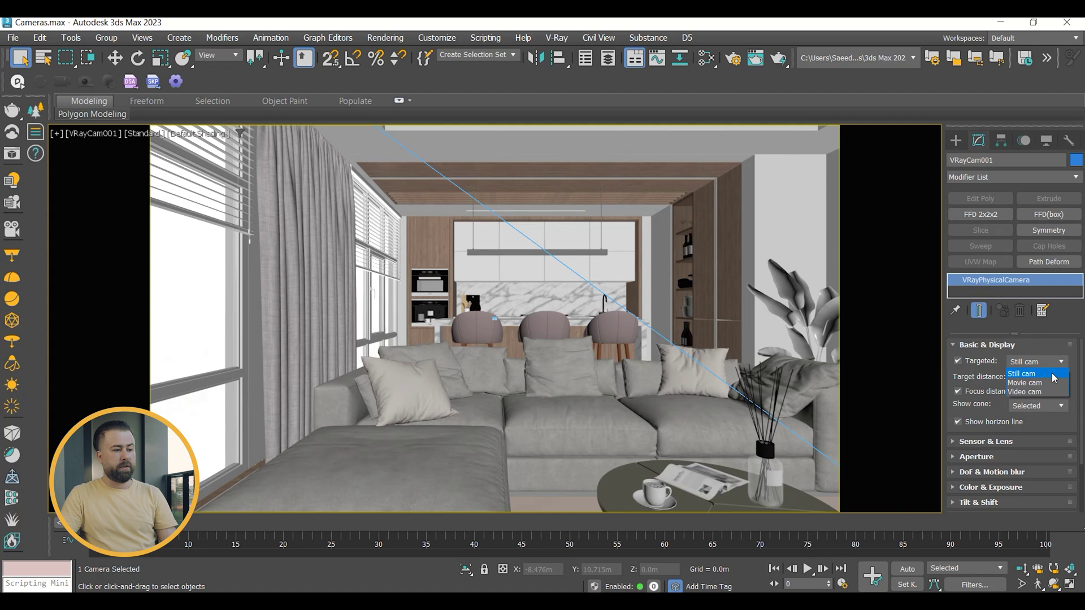
pyautogui.click(1052, 375)
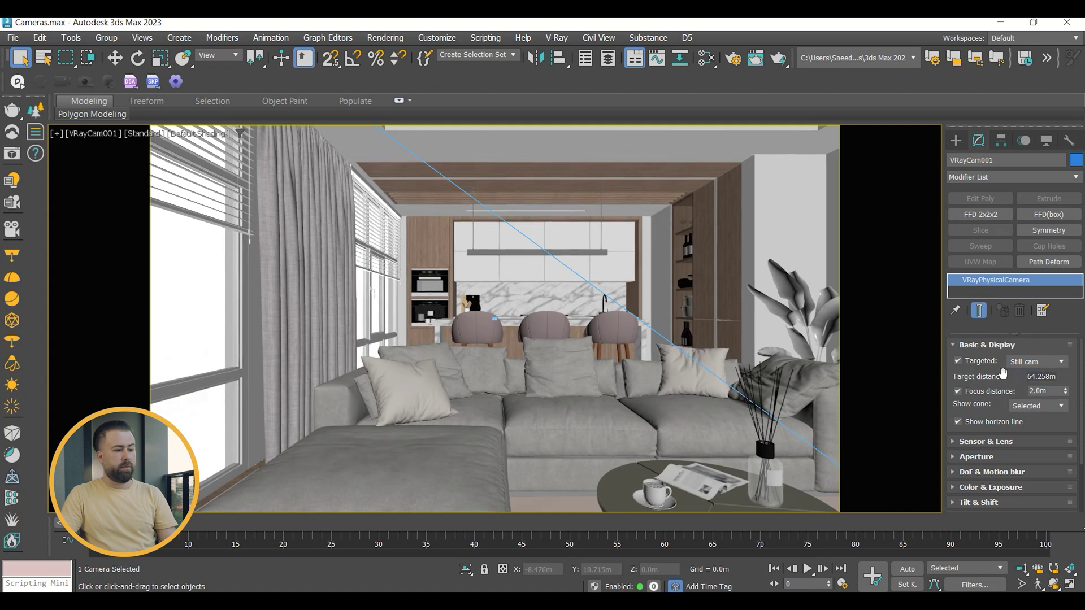
# Set the camera's target distance to 10 m with targeting turned off, and turn targeting back on.
pyautogui.click(957, 362)
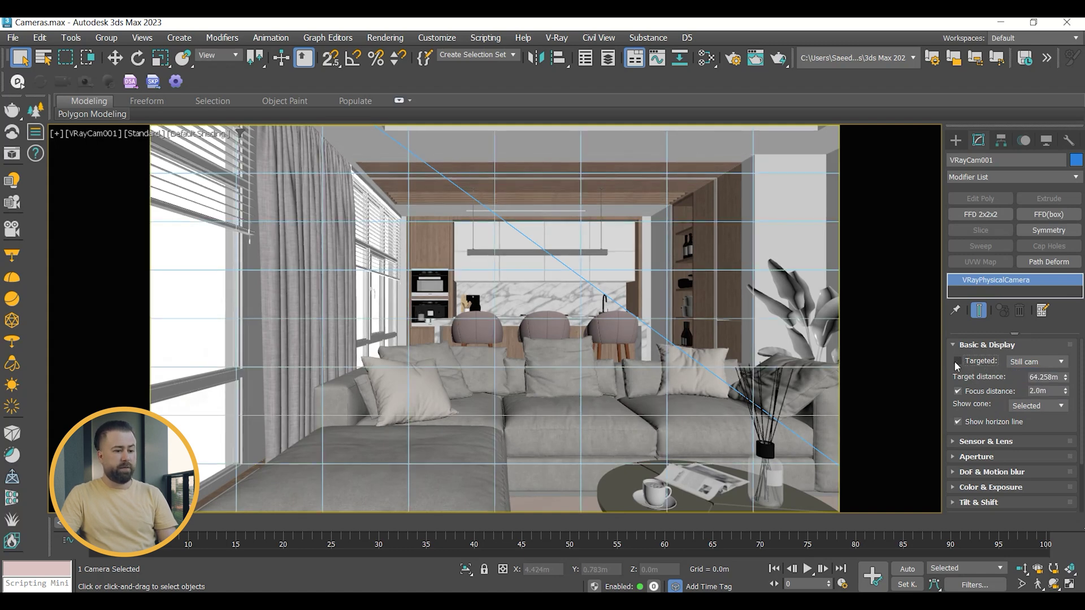
pyautogui.doubleClick(1049, 377)
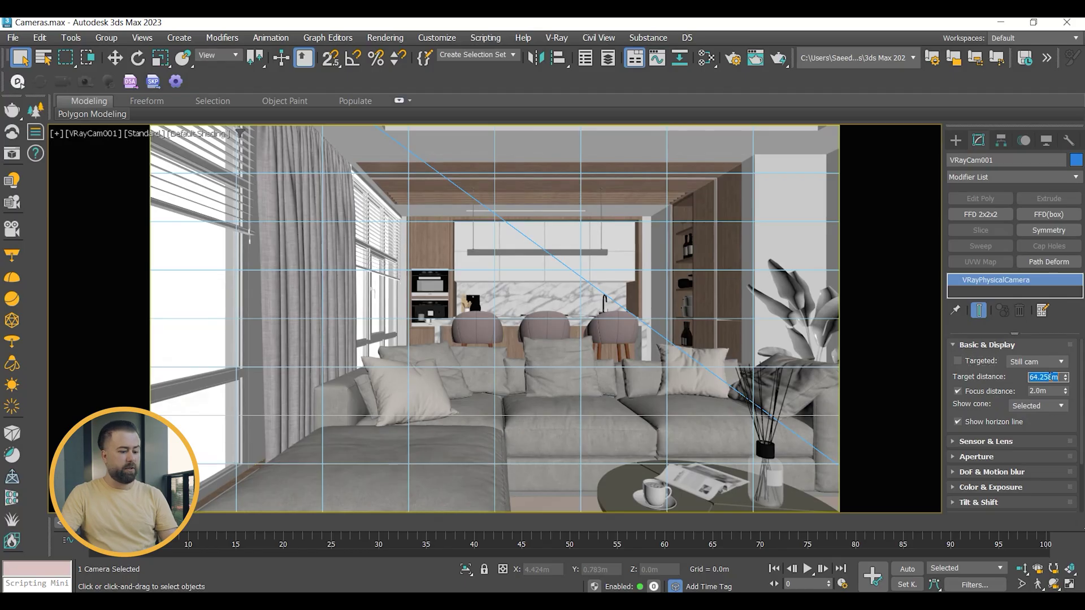
pyautogui.write('10')
pyautogui.press('Return')
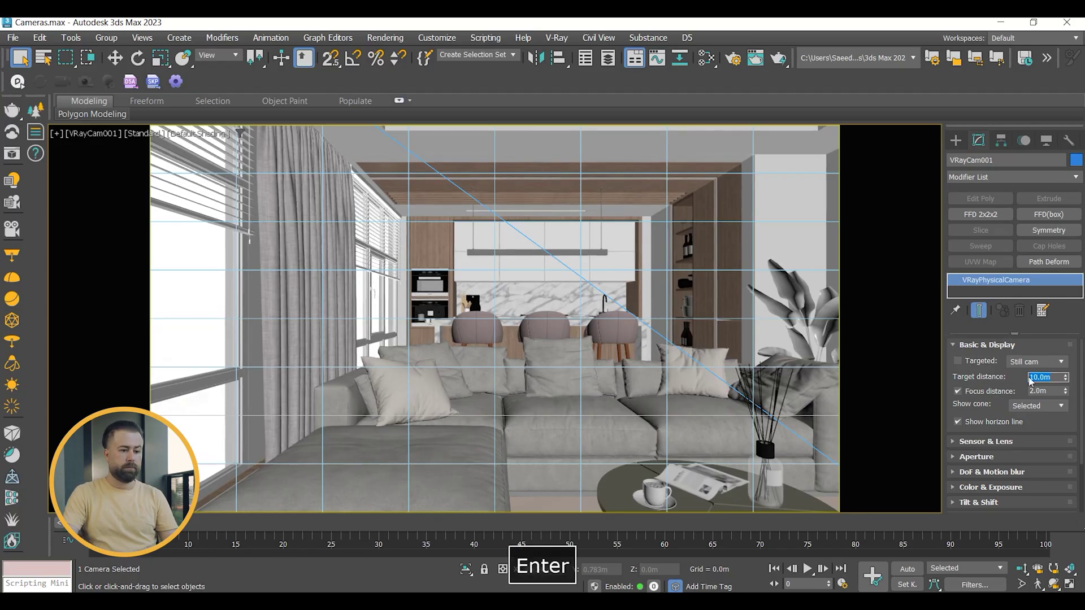
pyautogui.click(957, 361)
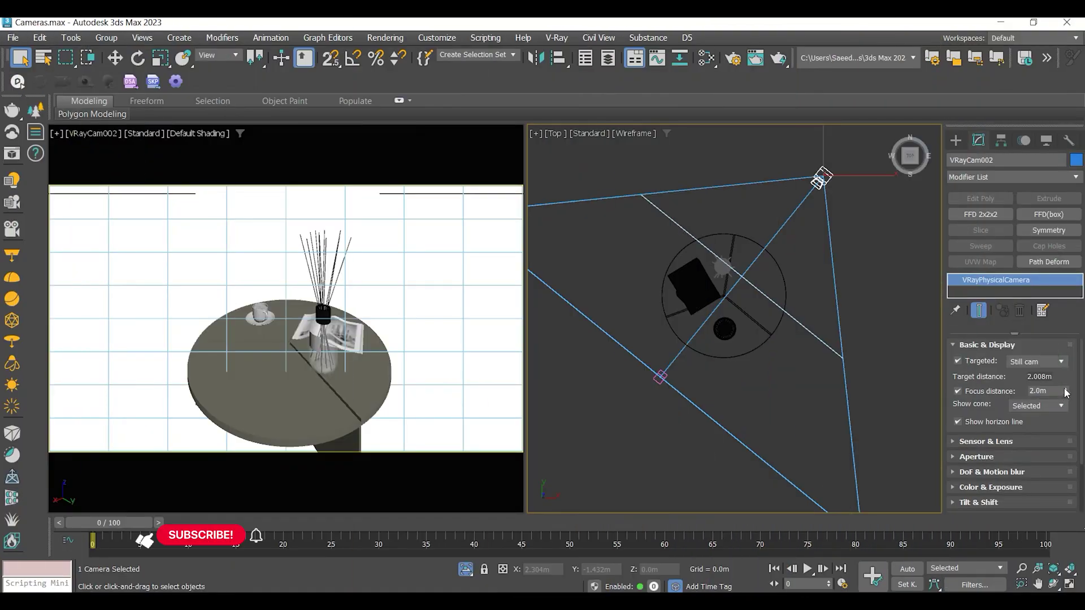
# Adjust the coffee-table camera's focus distance to about 1.76 m, briefly turning targeting off to confirm its target distance.
pyautogui.moveTo(1065, 399); pyautogui.dragTo(1059, 396)
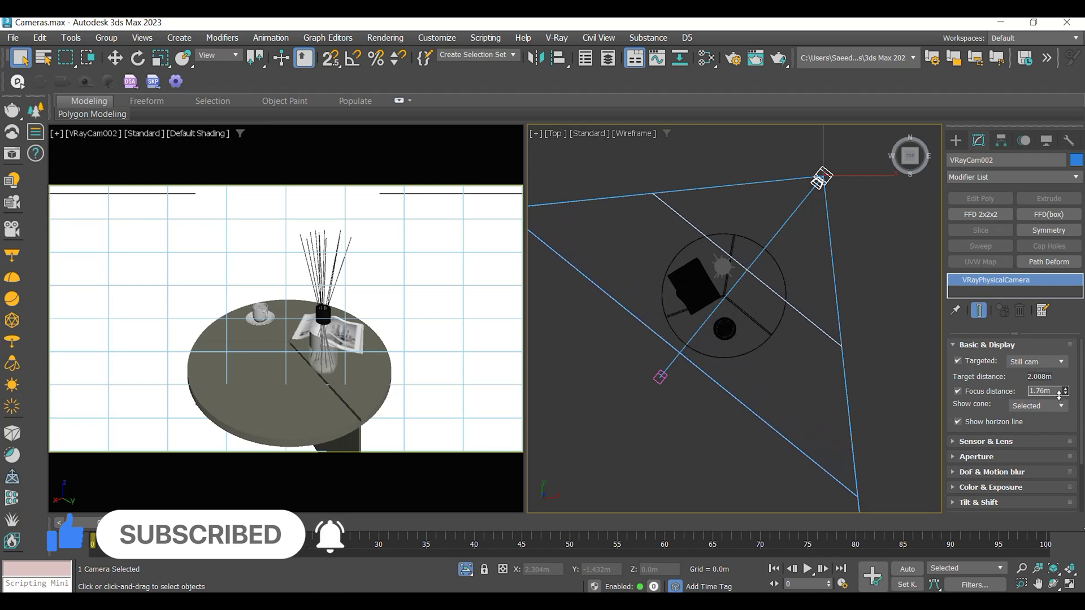
pyautogui.click(965, 361)
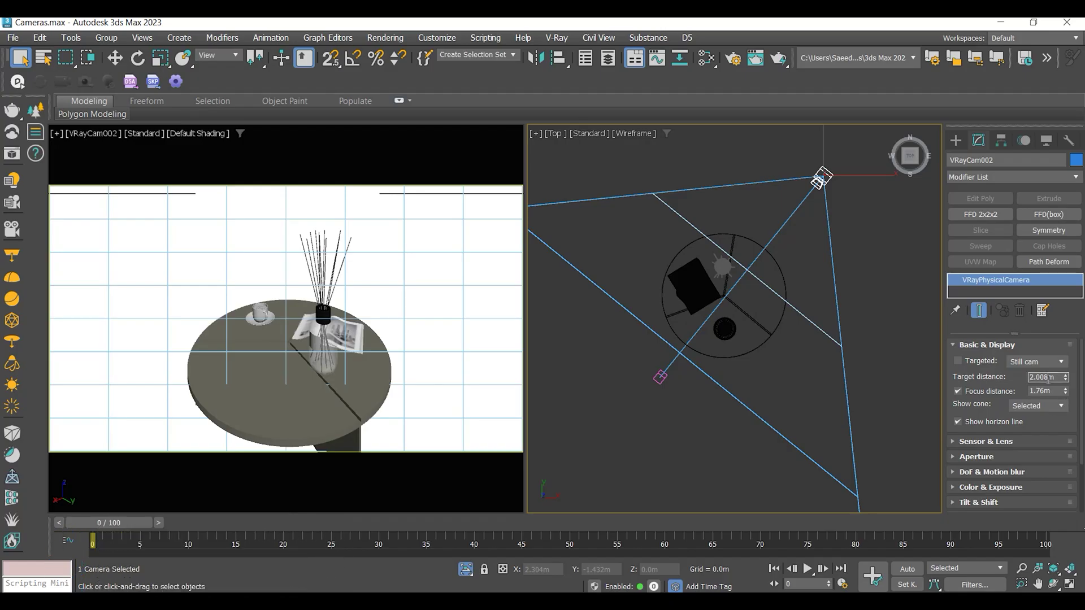
pyautogui.press('Return')
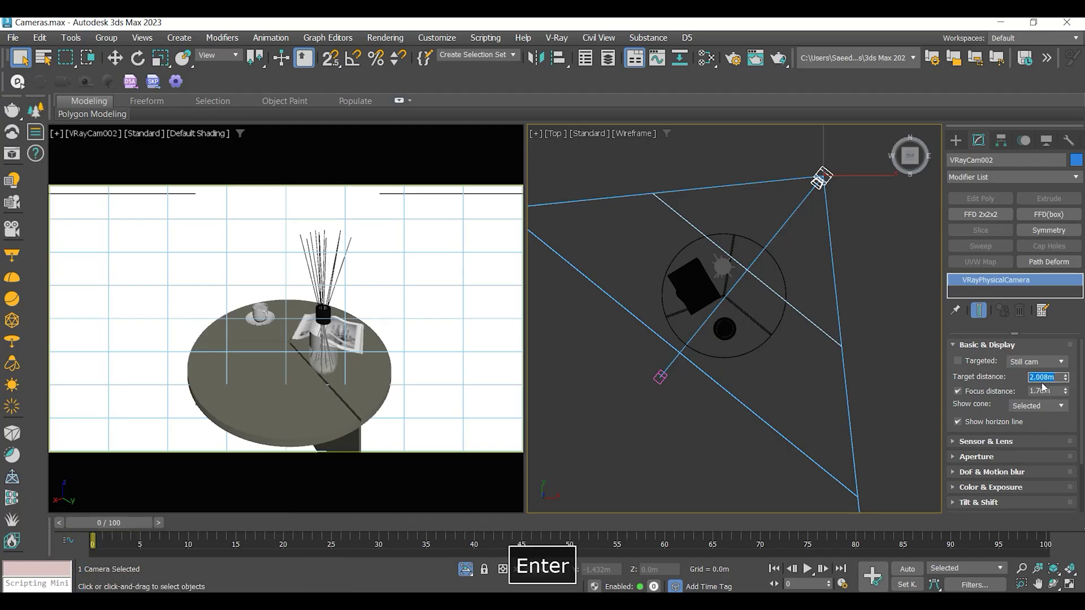
pyautogui.click(959, 362)
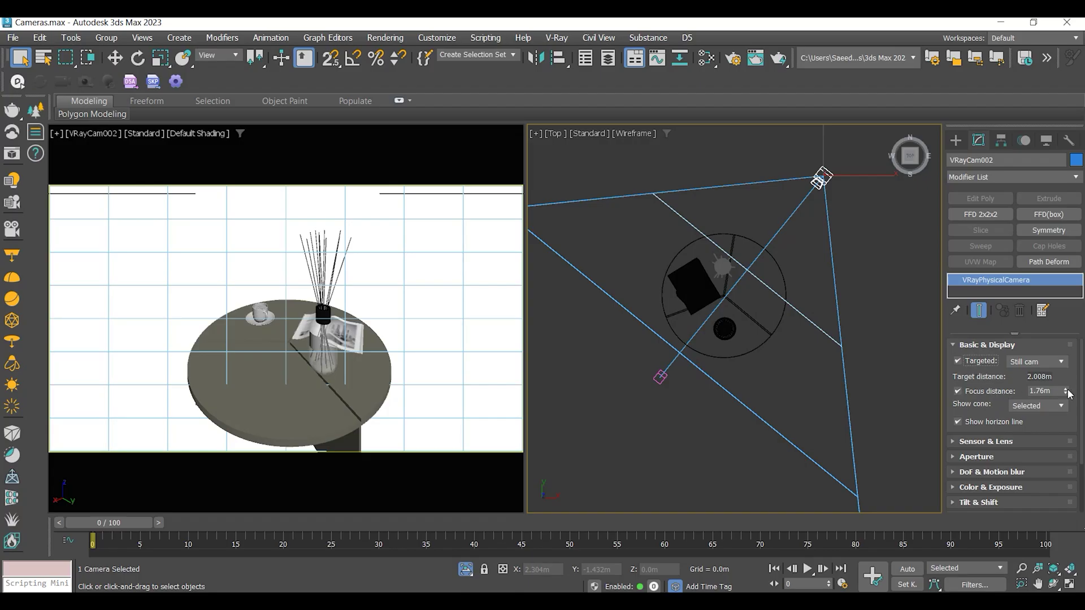
pyautogui.moveTo(1066, 394); pyautogui.dragTo(1064, 390)
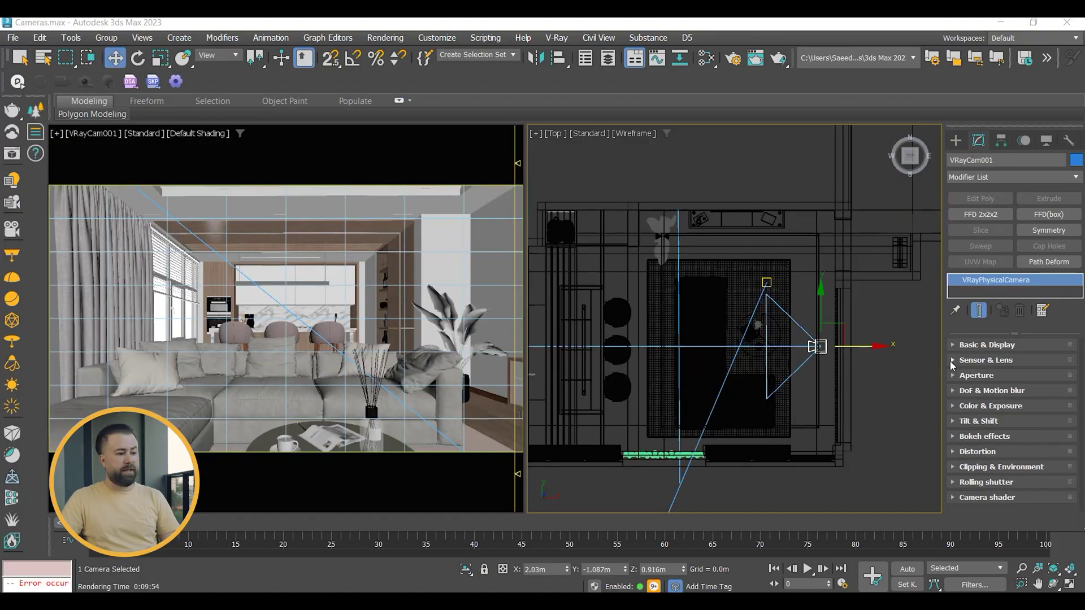
# Reduce the living-room camera's field of view to 78, and switch it to focal length control with 28 mm.
pyautogui.click(954, 361)
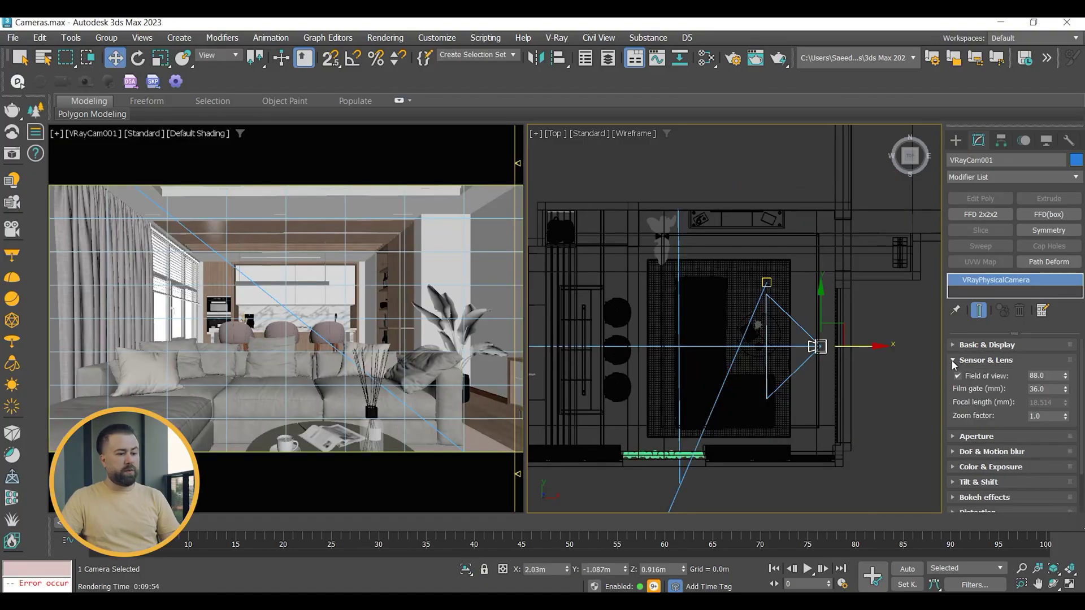
pyautogui.moveTo(1066, 377)
pyautogui.mouseDown()
pyautogui.moveTo(1064, 360)
pyautogui.moveTo(1061, 400)
pyautogui.moveTo(1066, 379)
pyautogui.mouseUp()
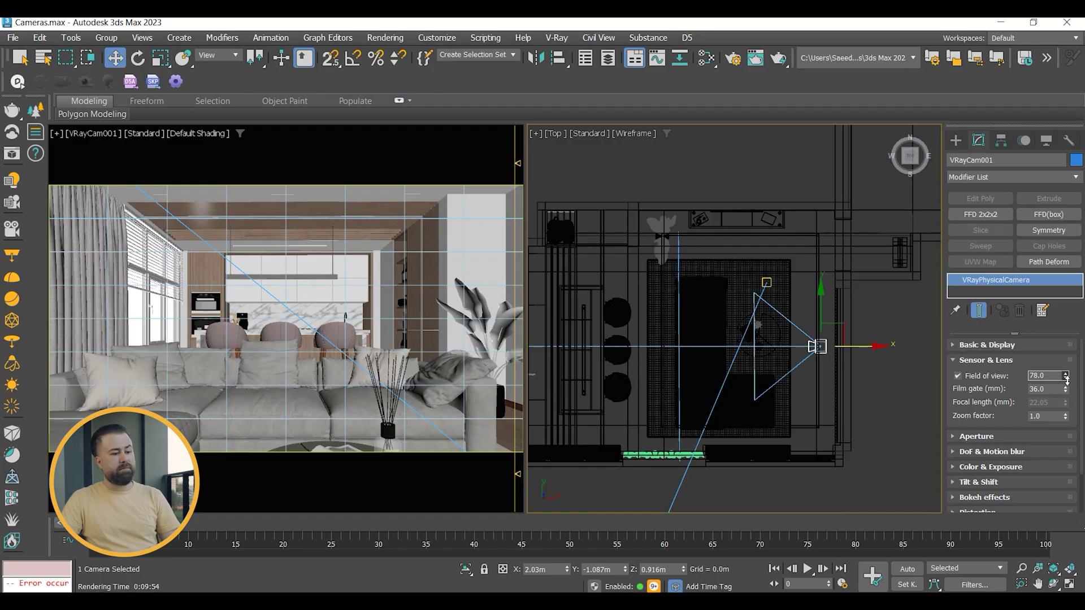
pyautogui.click(960, 377)
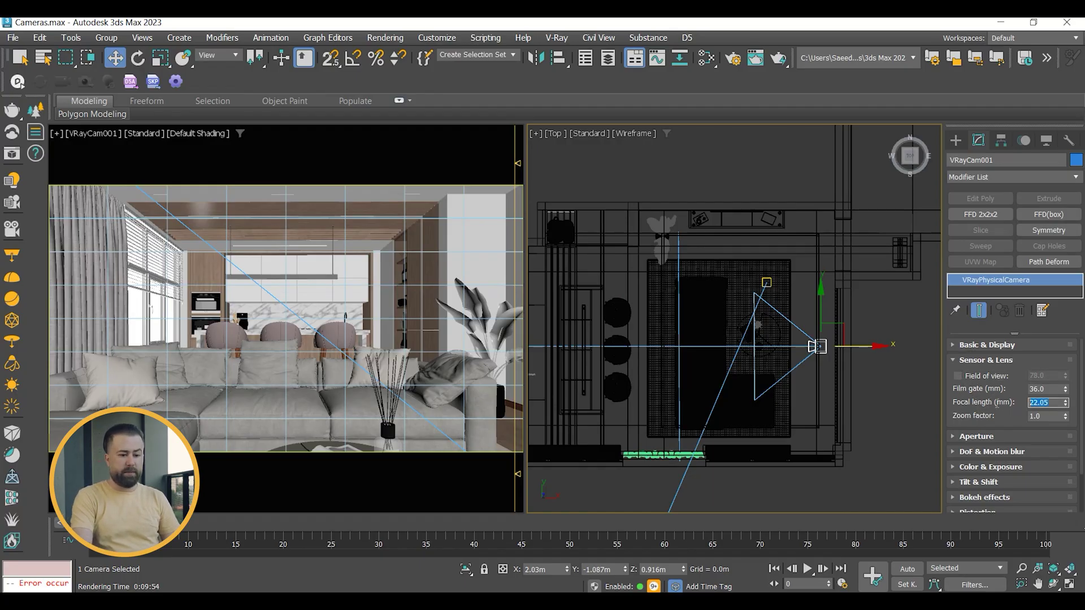
pyautogui.write('2')
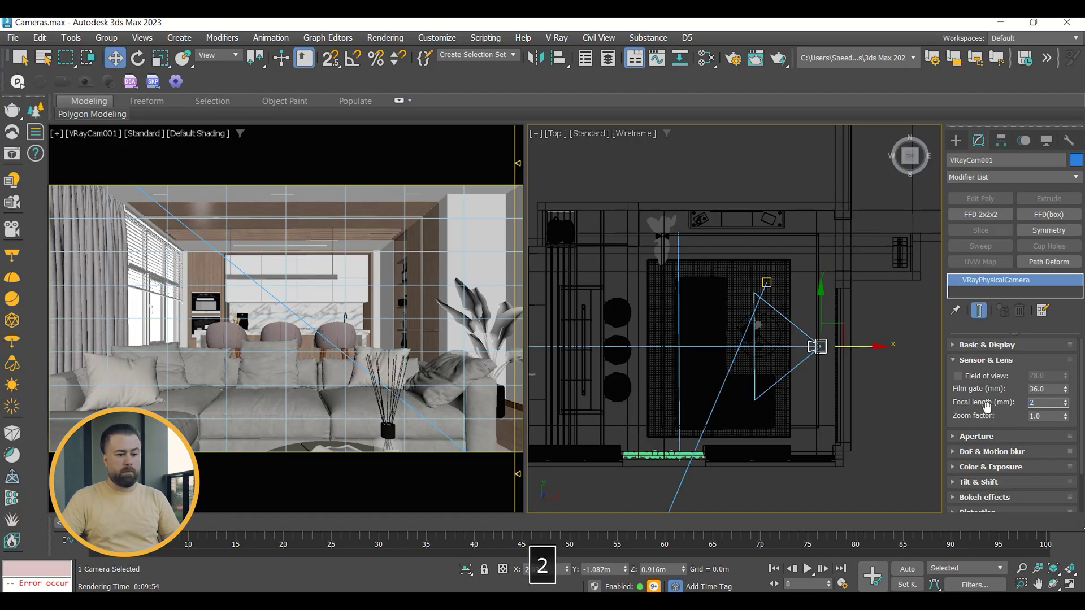
pyautogui.write('8')
pyautogui.press('Return')
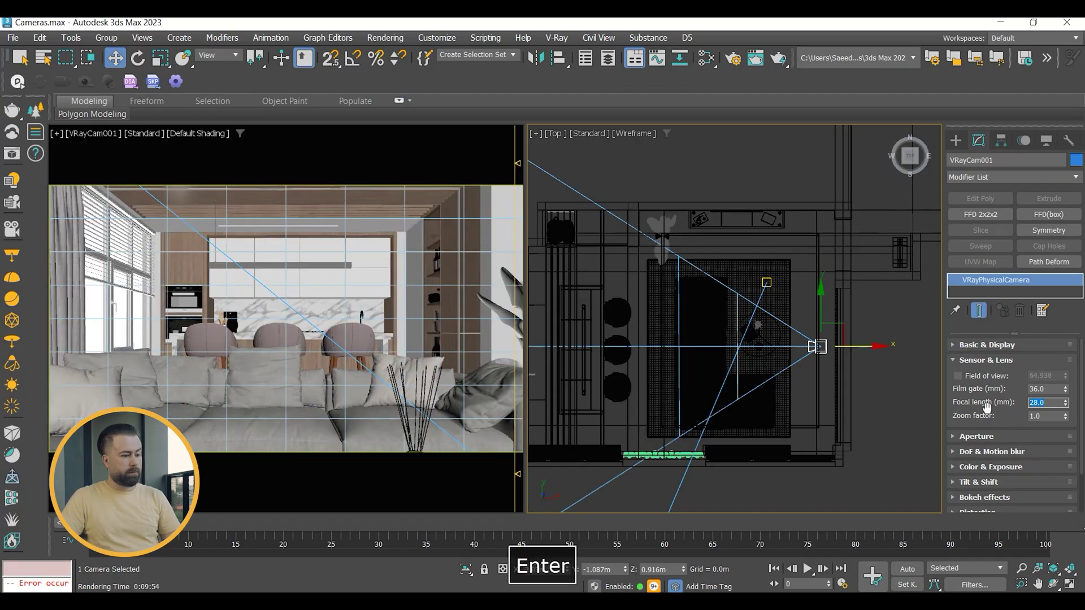
# Try a 30 mm focal length on the living-room camera and settle on 24 mm.
pyautogui.scroll(-5, 769, 328)
pyautogui.scroll(2, 667, 348)
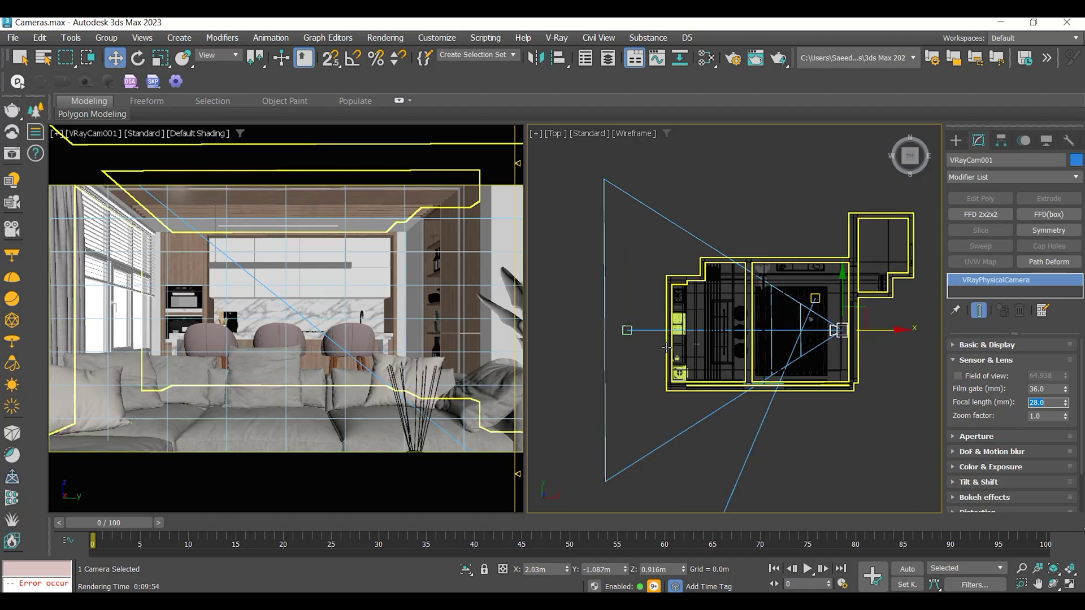
pyautogui.write('30')
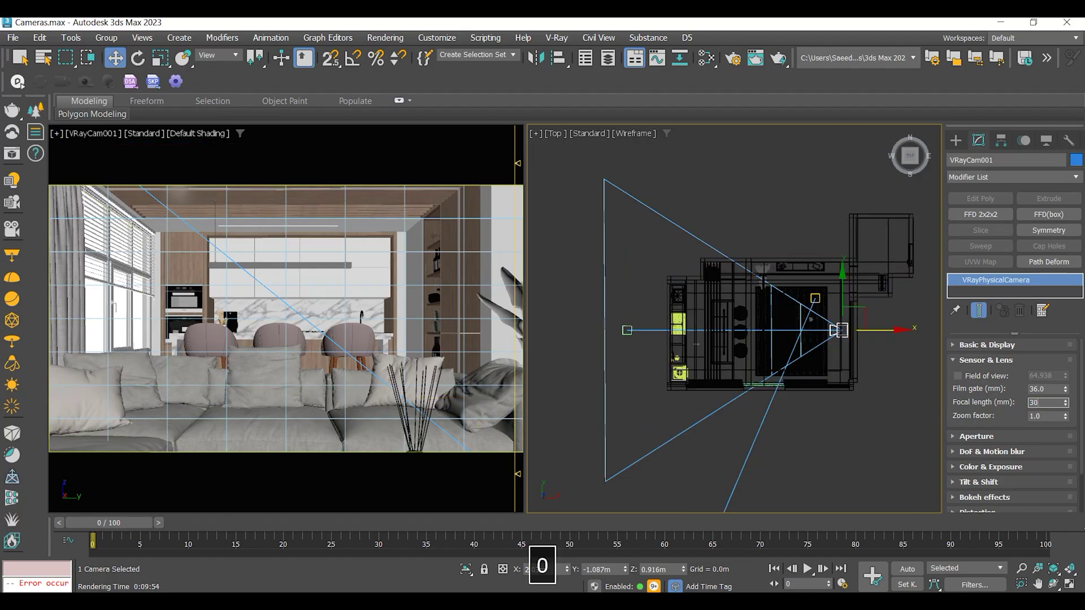
pyautogui.press('Return')
pyautogui.write('24')
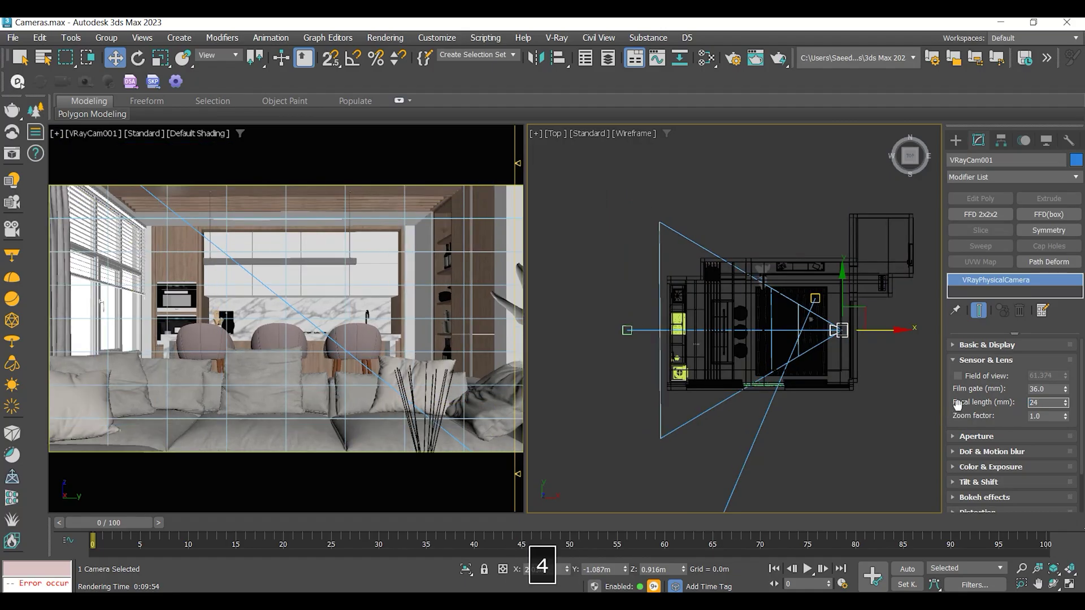
pyautogui.press('Return')
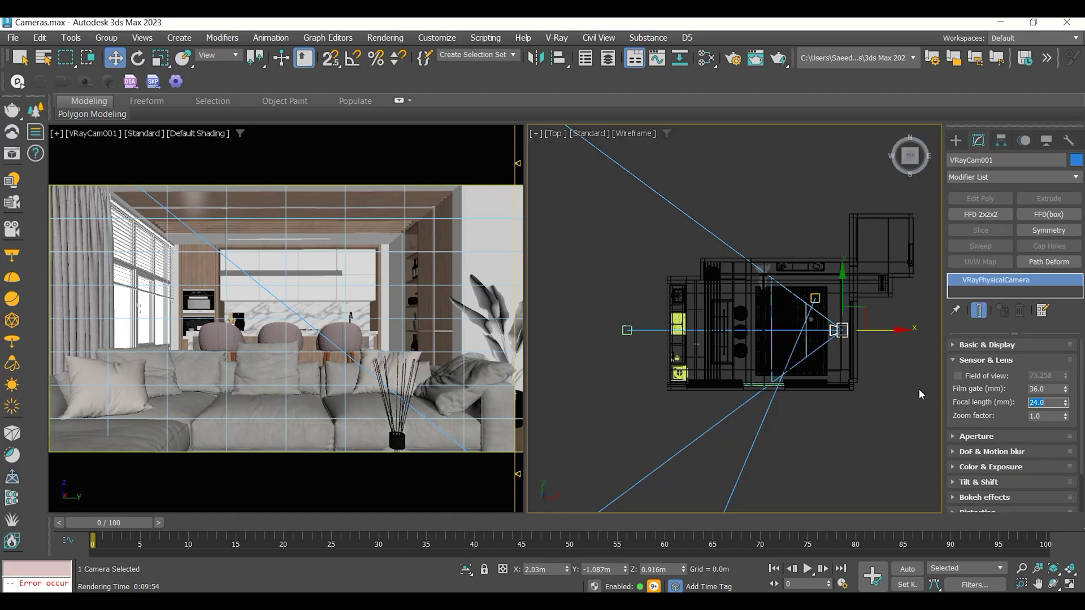
pyautogui.scroll(-5, 830, 339)
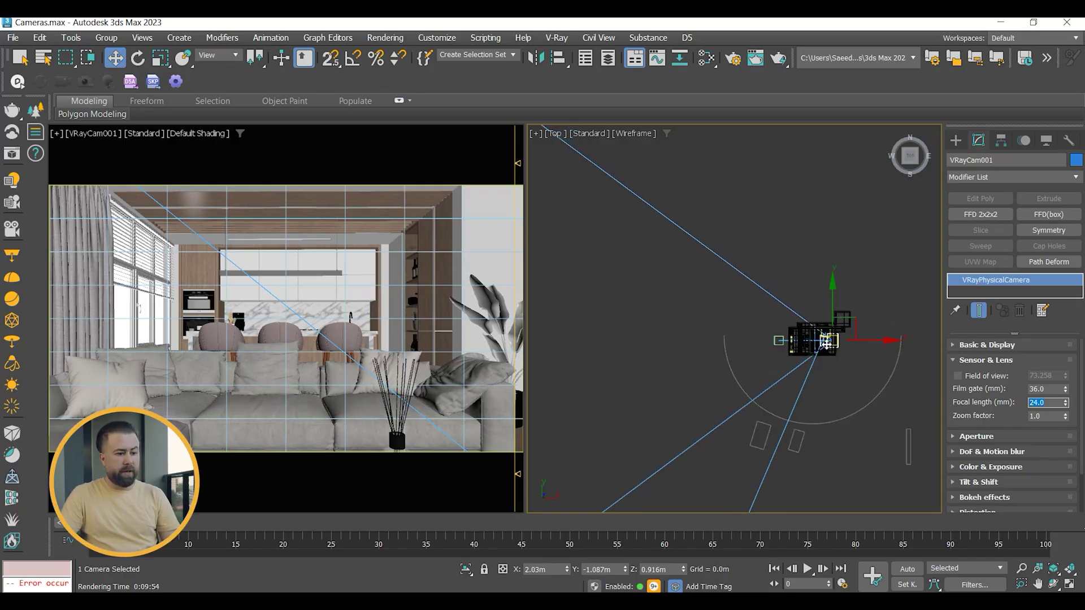
pyautogui.scroll(-3, 826, 343)
pyautogui.scroll(2, 814, 343)
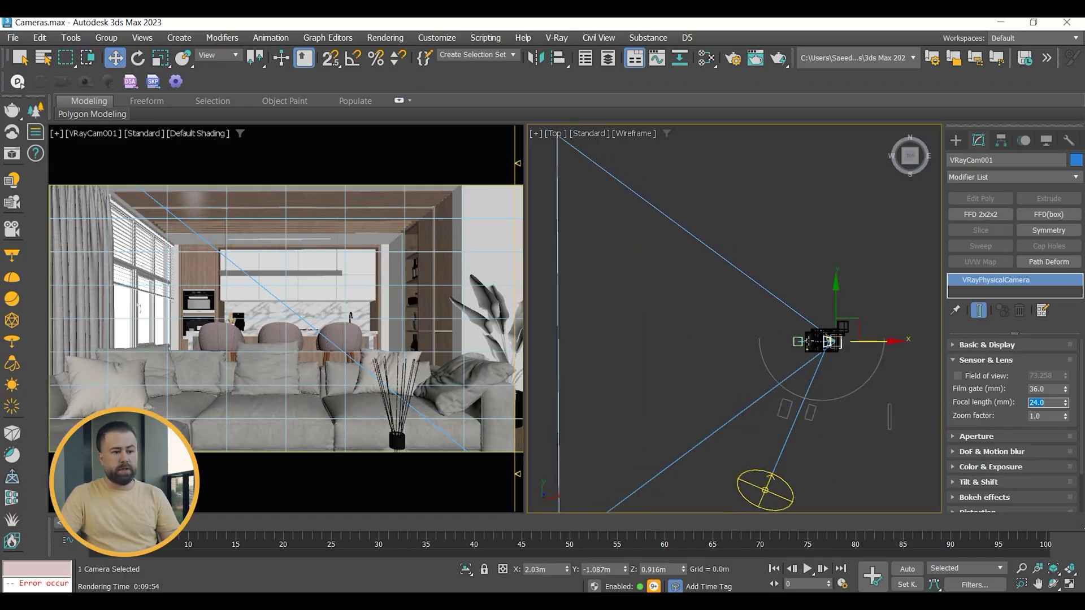
pyautogui.scroll(3, 842, 348)
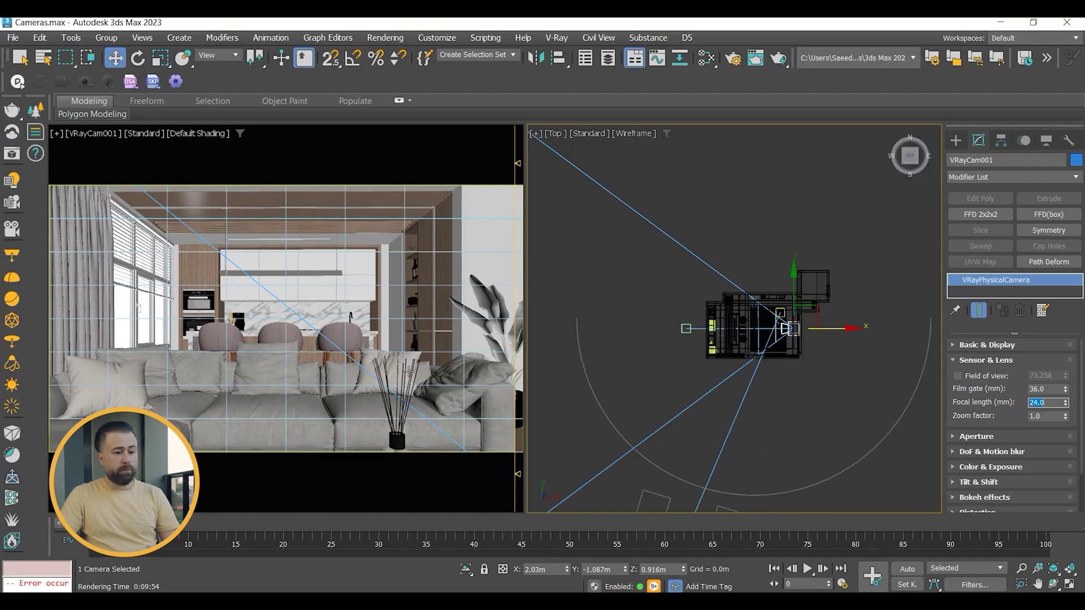
# Enable clipping on the living-room camera and move it back along X to about 3.2 m, behind the wall.
pyautogui.scroll(4, 825, 346)
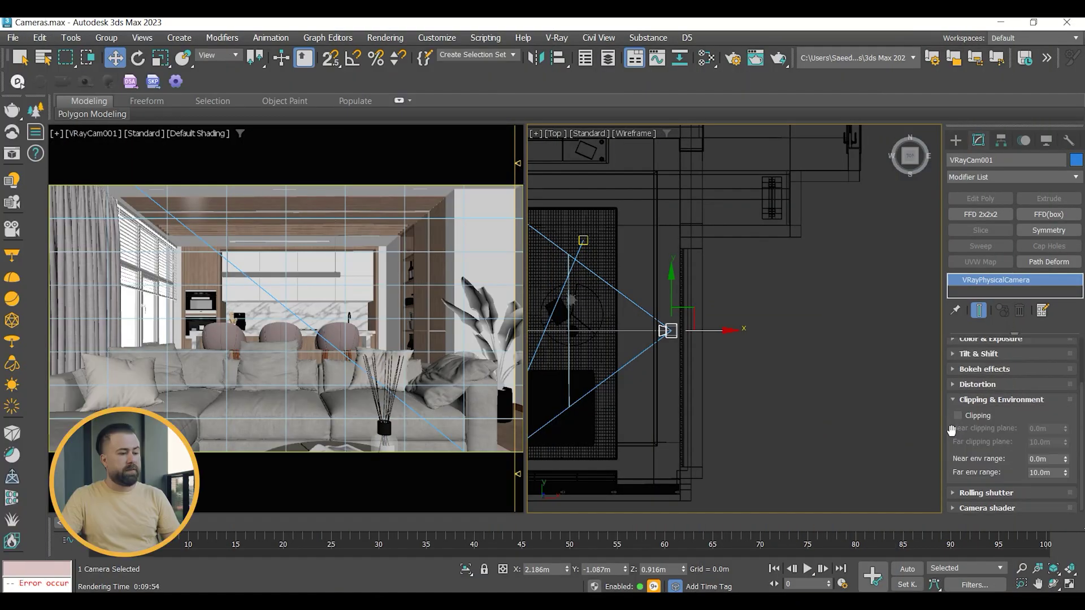
pyautogui.scroll(-8, 862, 391)
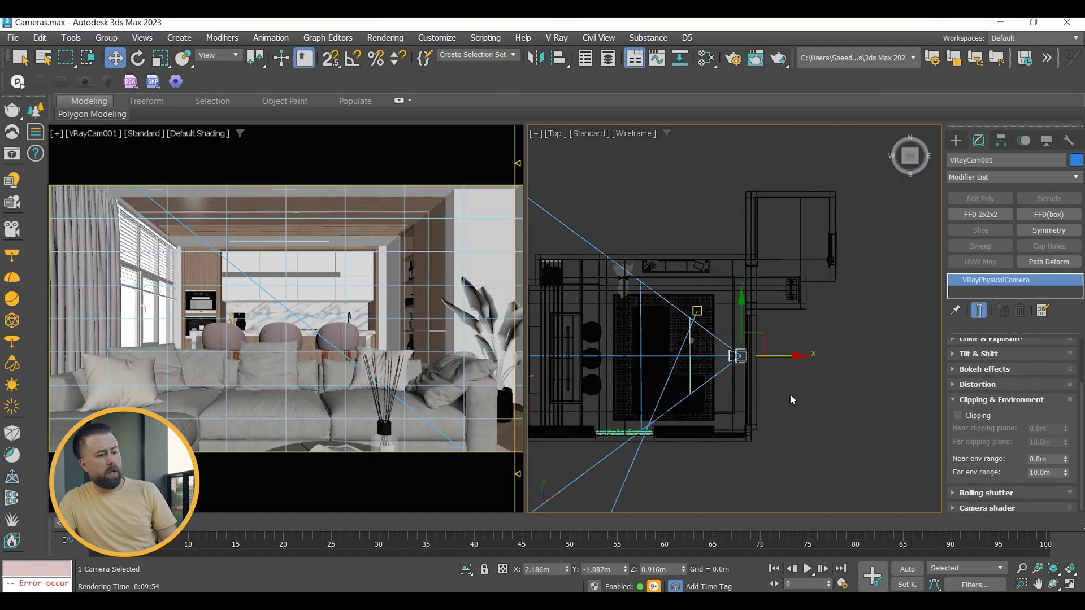
pyautogui.moveTo(872, 412); pyautogui.dragTo(860, 422, button='middle')
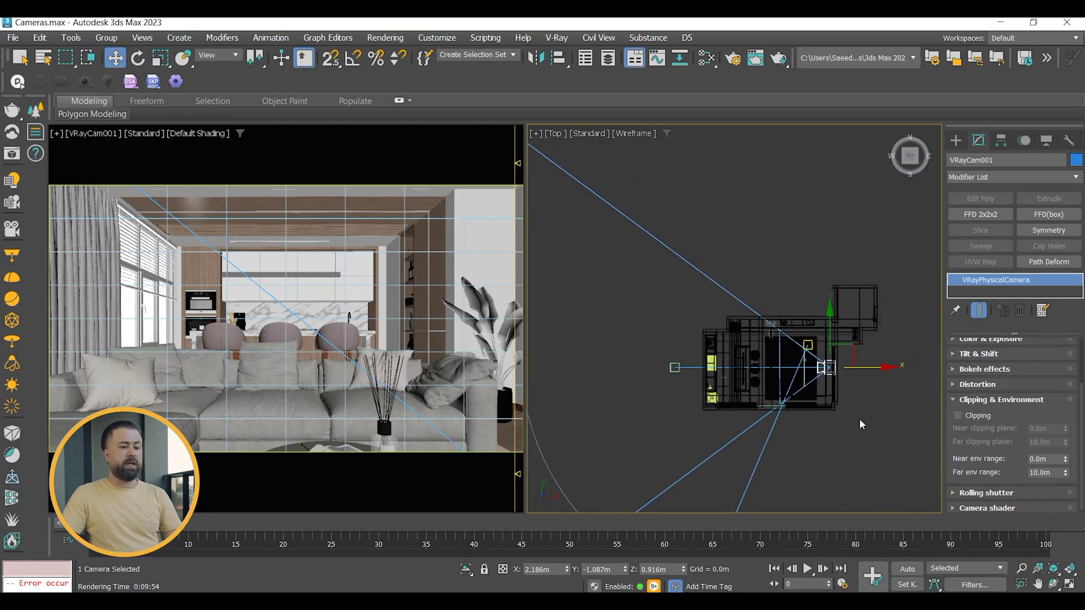
pyautogui.click(958, 416)
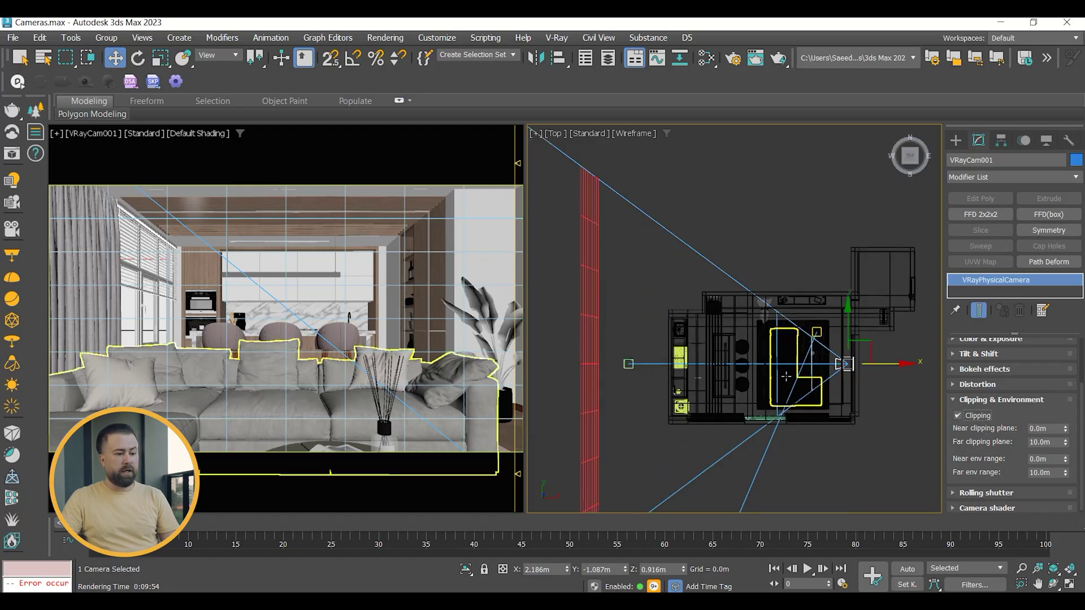
pyautogui.scroll(4, 869, 374)
pyautogui.moveTo(869, 375); pyautogui.dragTo(905, 377)
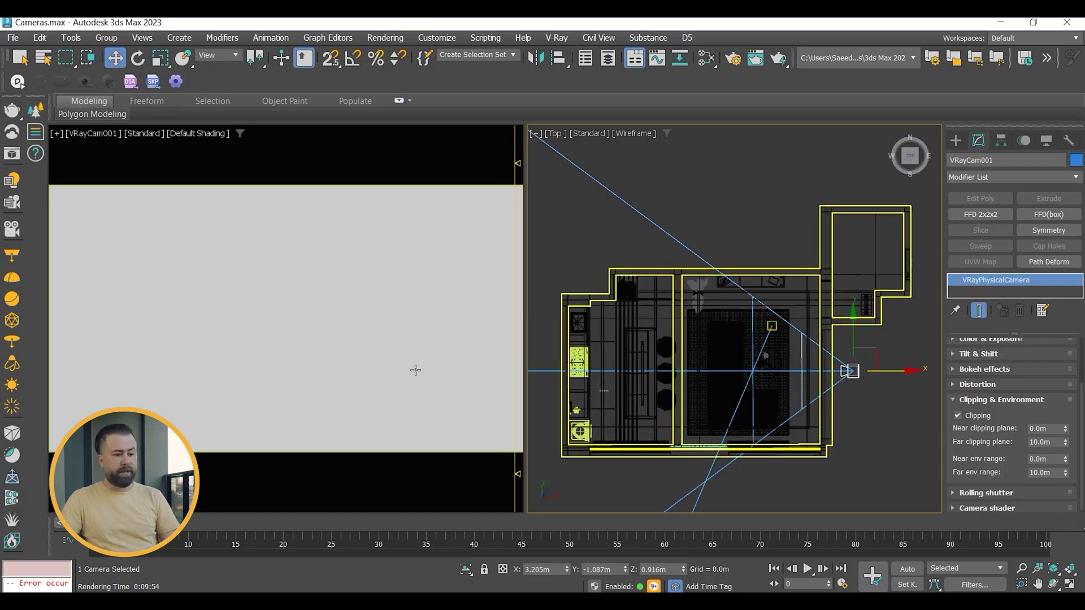
# Set the near clipping plane to 1 m and check its position against the wall in the top view.
pyautogui.moveTo(1066, 431); pyautogui.dragTo(1064, 417)
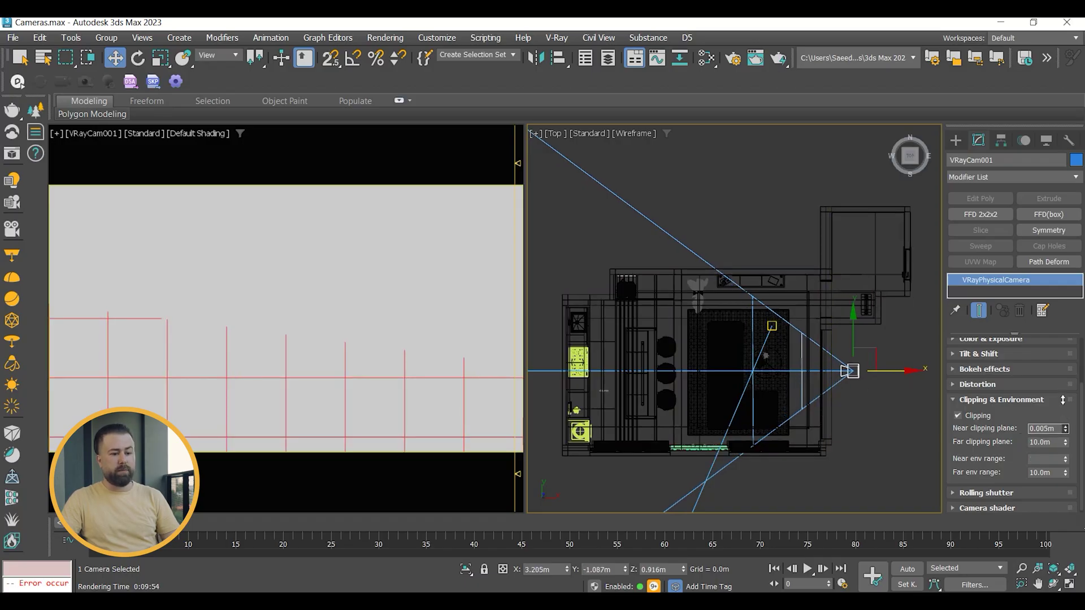
pyautogui.write('1')
pyautogui.press('Return')
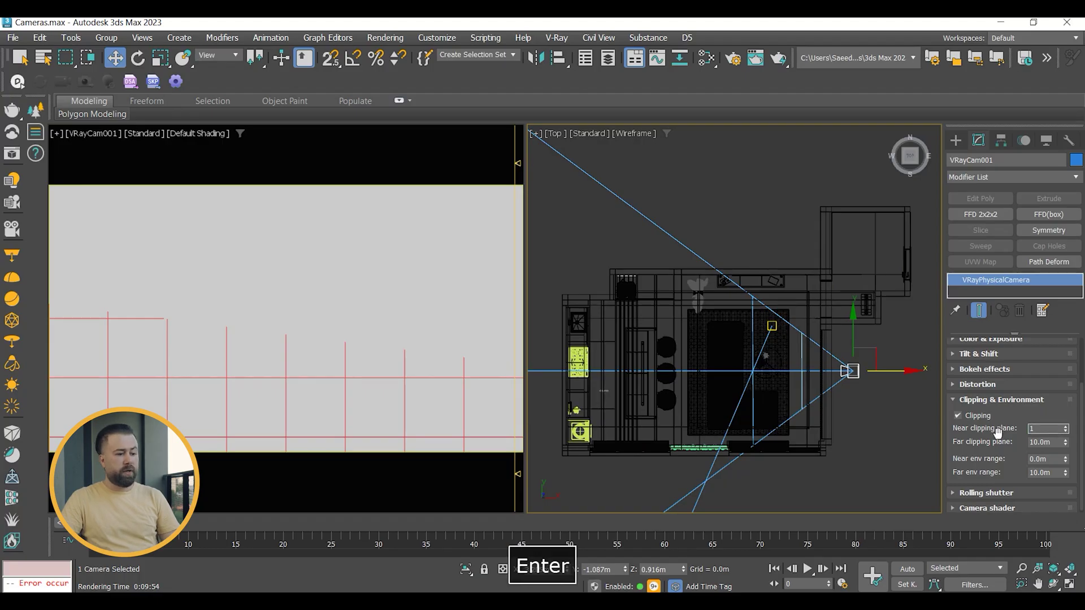
pyautogui.scroll(4, 811, 361)
pyautogui.scroll(5, 811, 360)
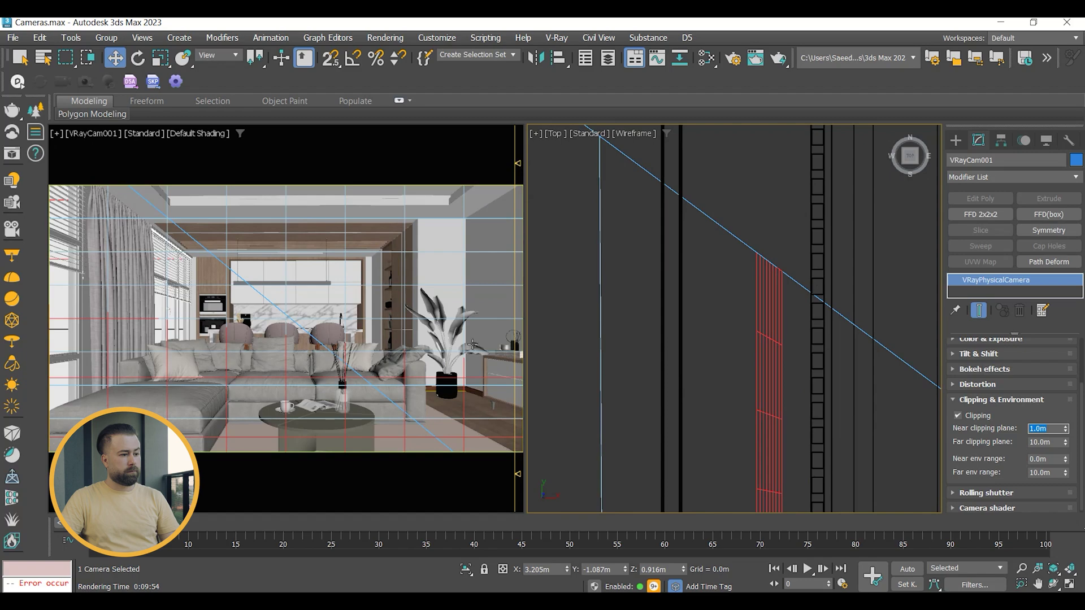
pyautogui.scroll(-9, 770, 380)
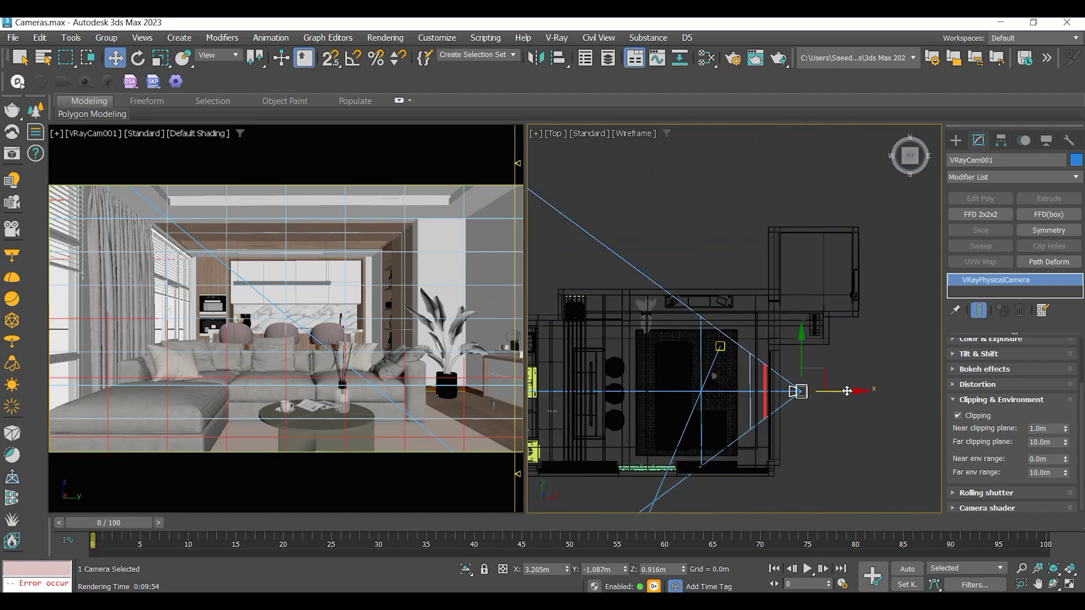
# Set the near clipping plane to 1.5 m and inspect where it cuts the room in the top view.
pyautogui.doubleClick(1045, 428)
pyautogui.write('1.5')
pyautogui.press('Return')
pyautogui.scroll(5, 768, 374)
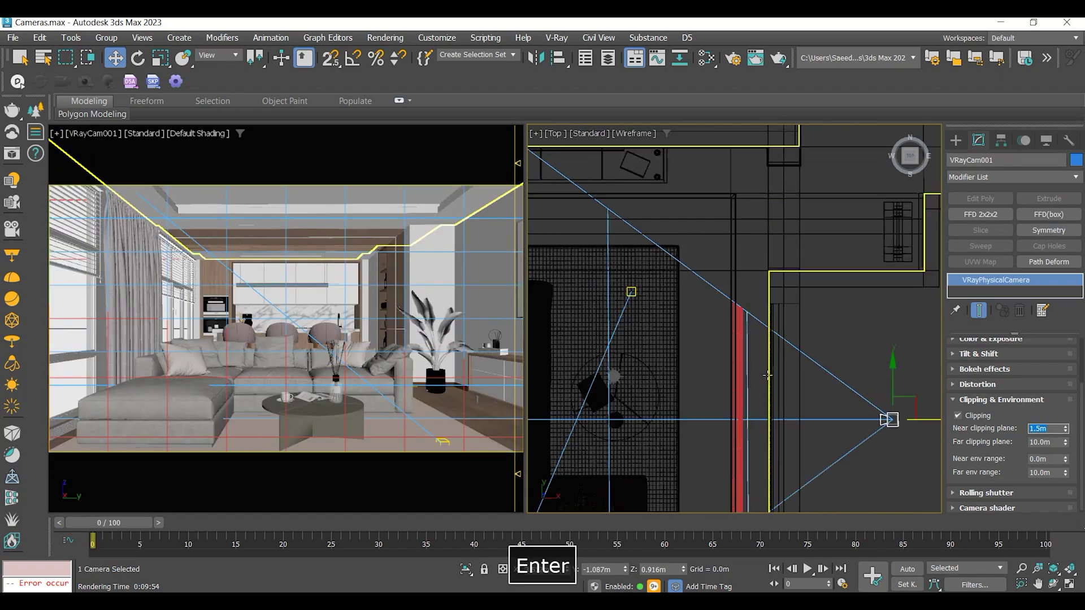
pyautogui.scroll(-6, 749, 368)
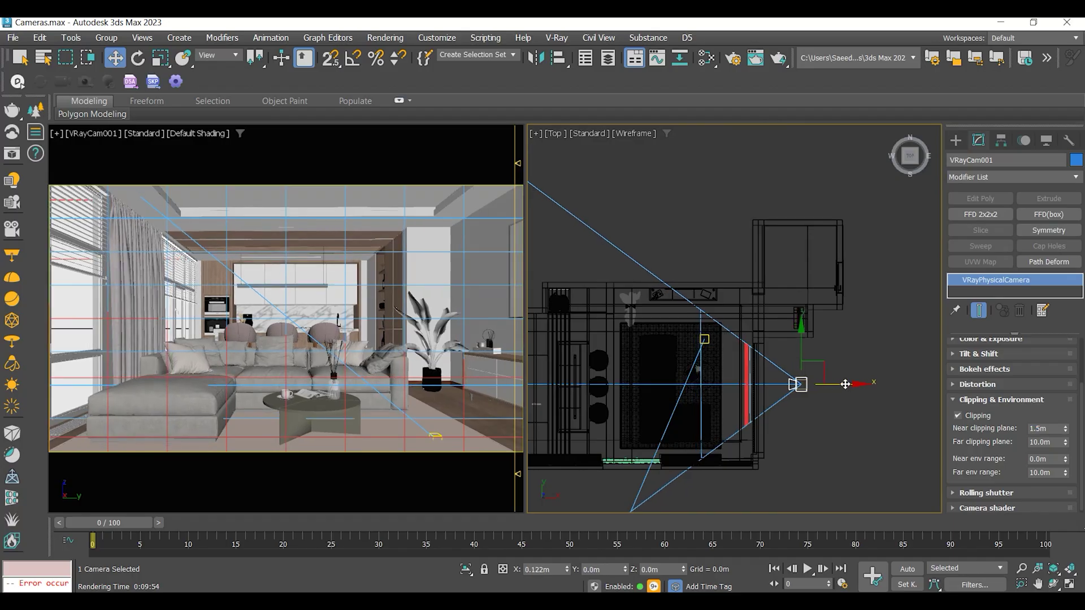
# Set the near clipping plane to 2 m and move the camera farther back along X to about 4.17 m.
pyautogui.moveTo(853, 384); pyautogui.dragTo(868, 384)
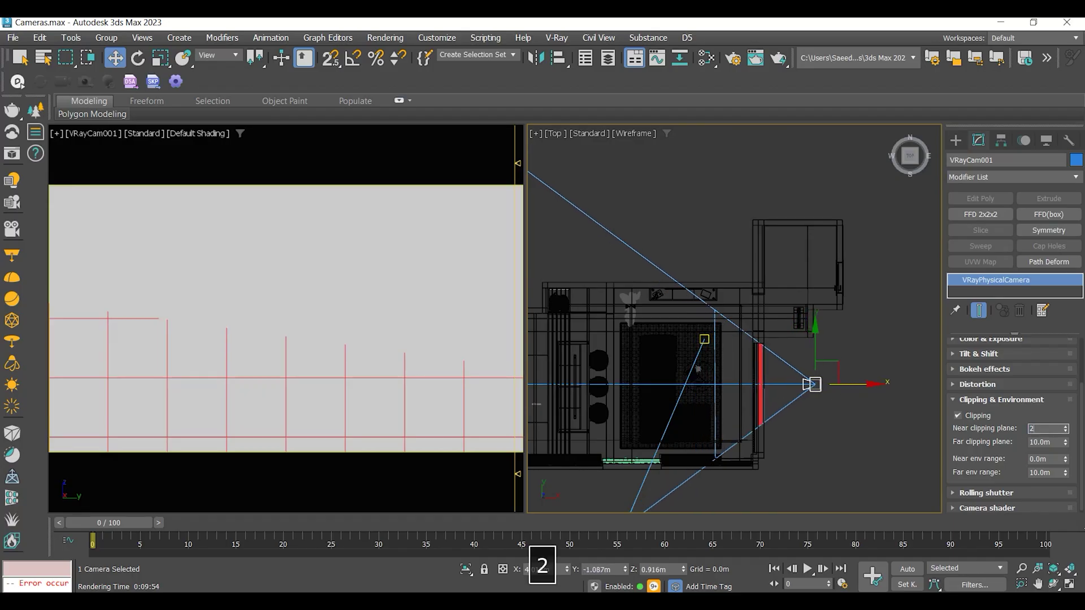
pyautogui.press('Return')
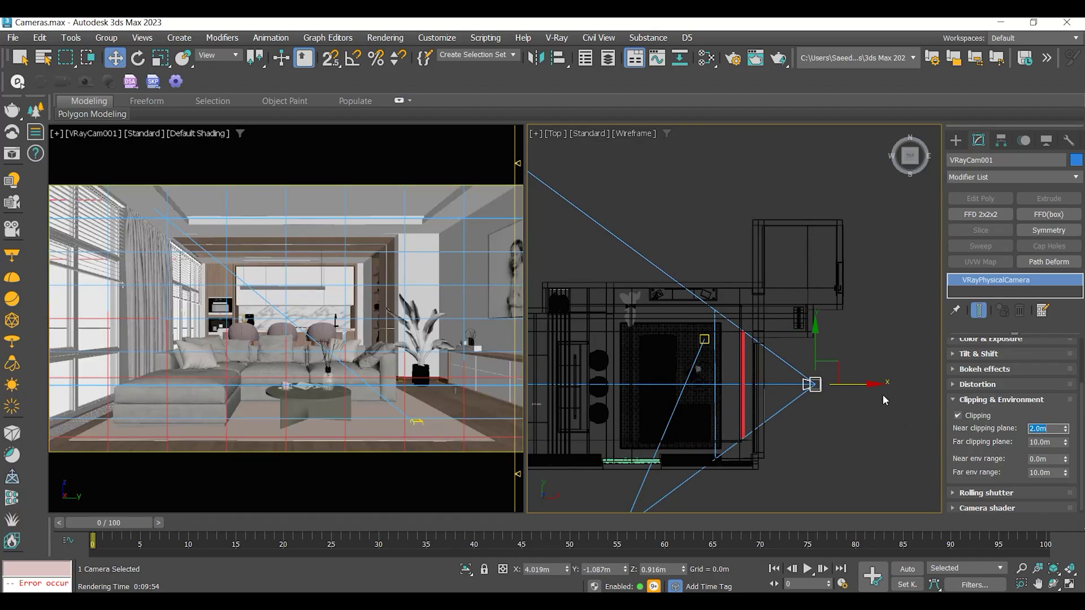
pyautogui.scroll(5, 859, 396)
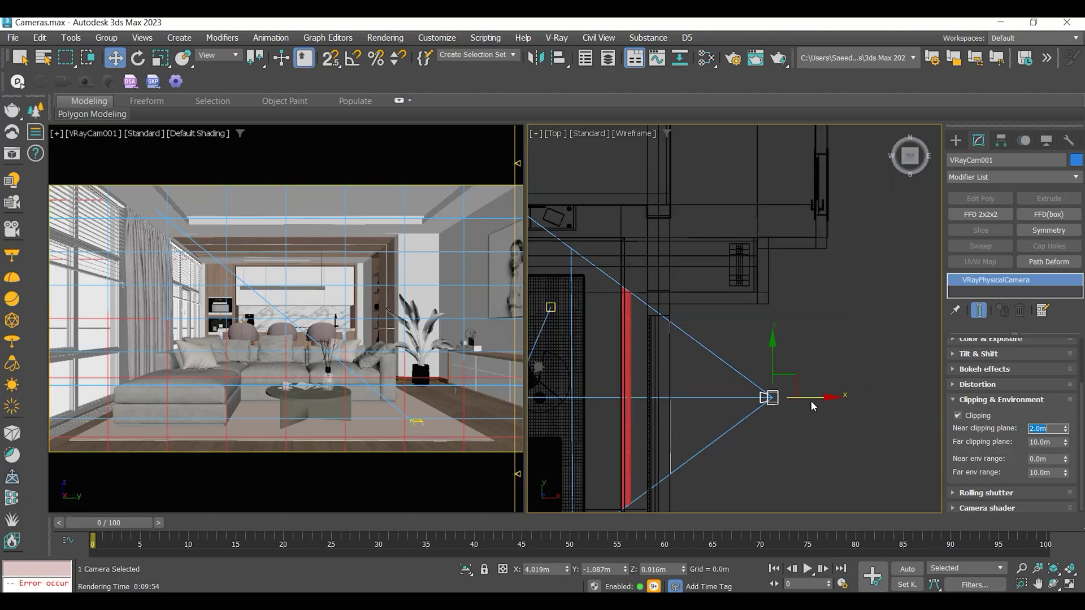
pyautogui.moveTo(815, 402); pyautogui.dragTo(834, 402)
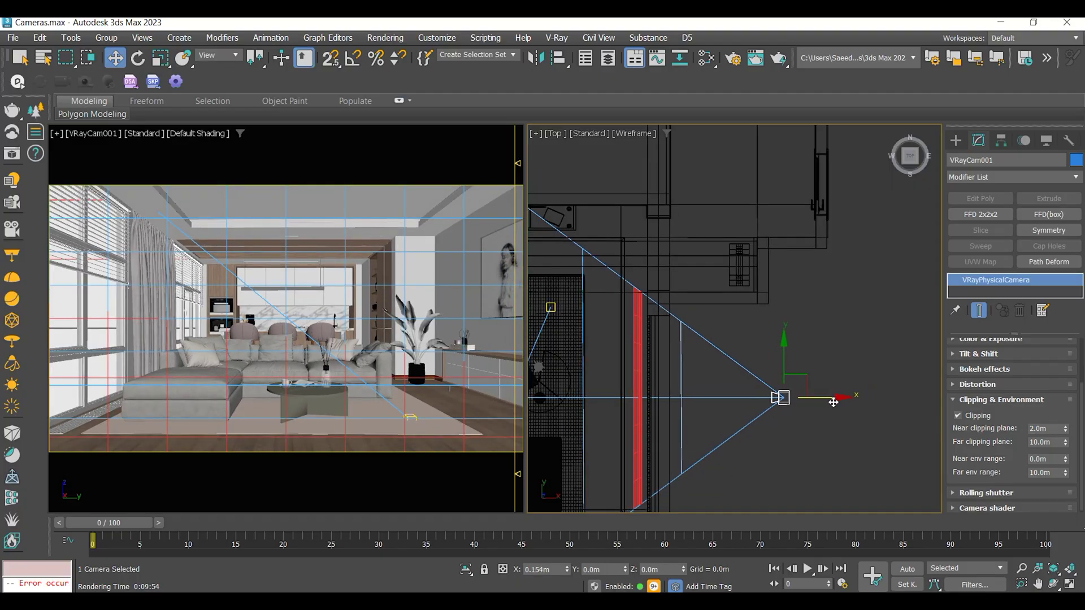
pyautogui.scroll(-5, 869, 381)
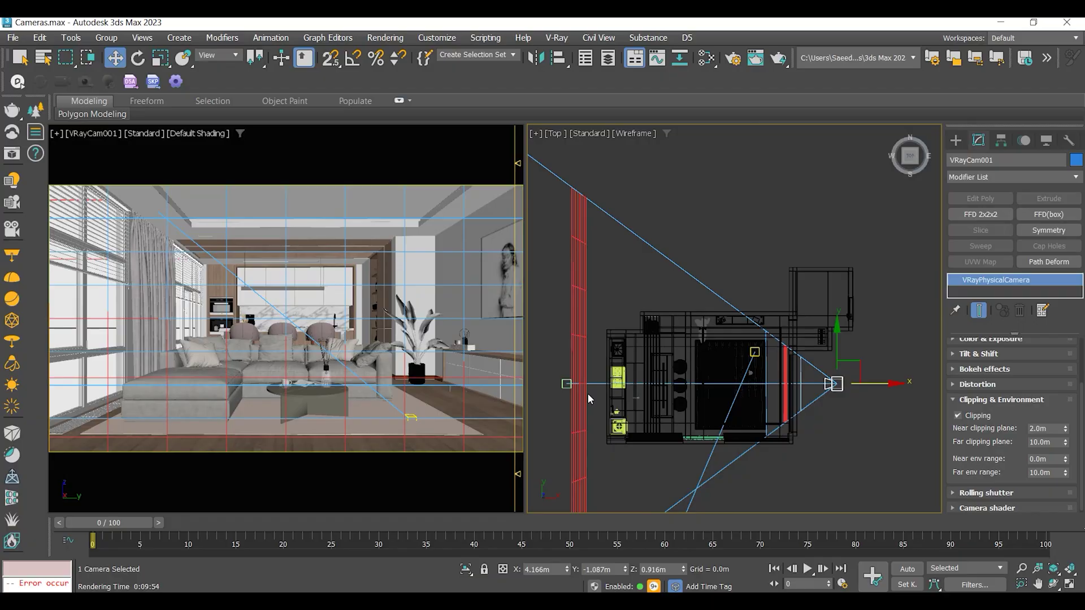
pyautogui.scroll(3, 1039, 394)
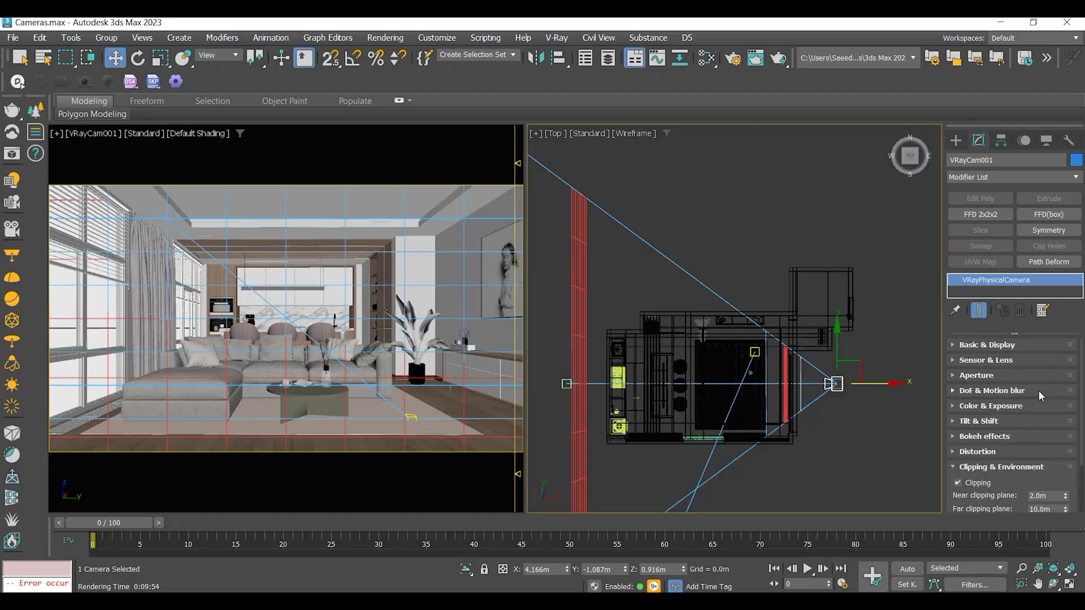
# Compare focal lengths of 28 mm and 30 mm on the living-room camera and settle on 28 mm.
pyautogui.click(953, 360)
pyautogui.click(1046, 403)
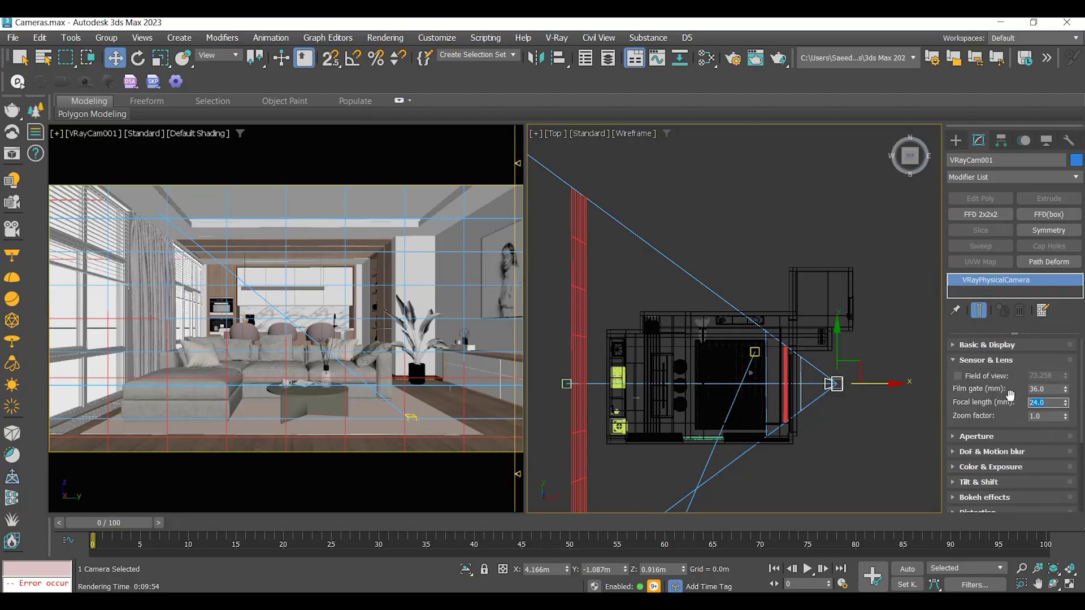
pyautogui.write('28')
pyautogui.press('Return')
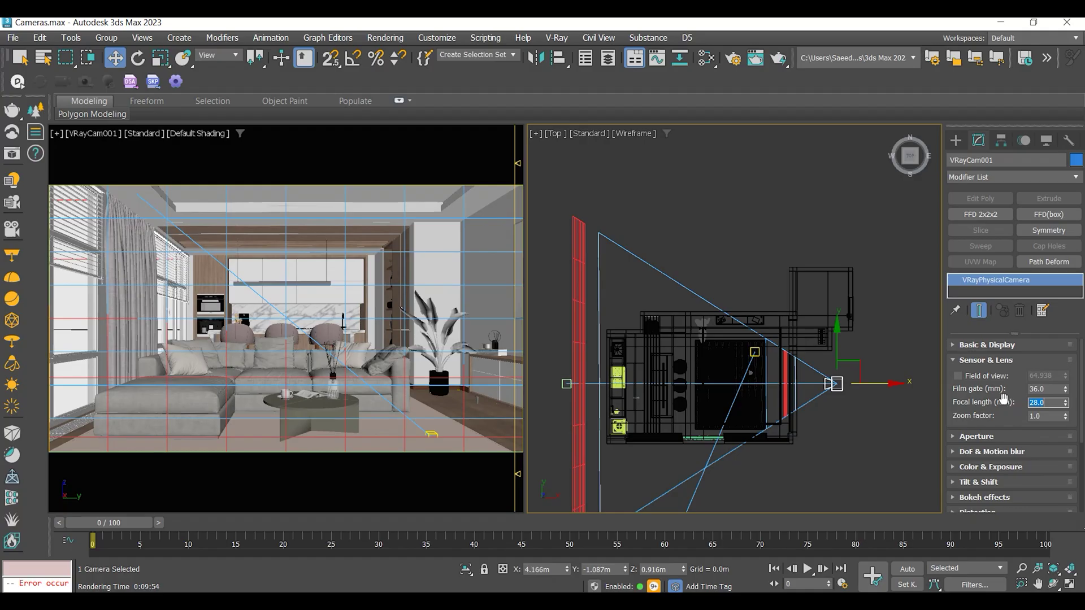
pyautogui.write('30')
pyautogui.press('Return')
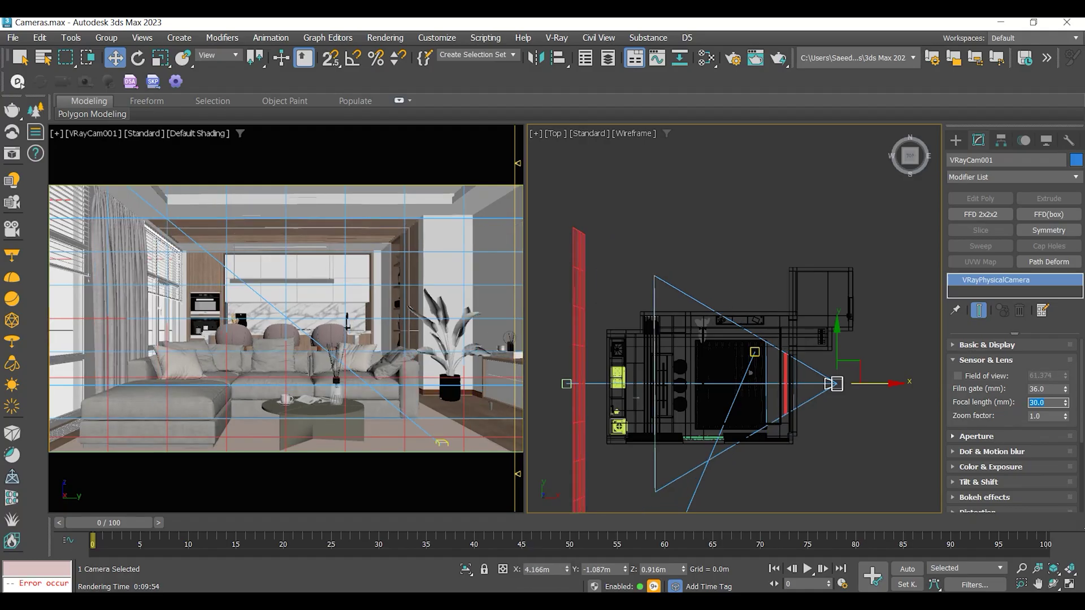
pyautogui.write('28')
pyautogui.press('Return')
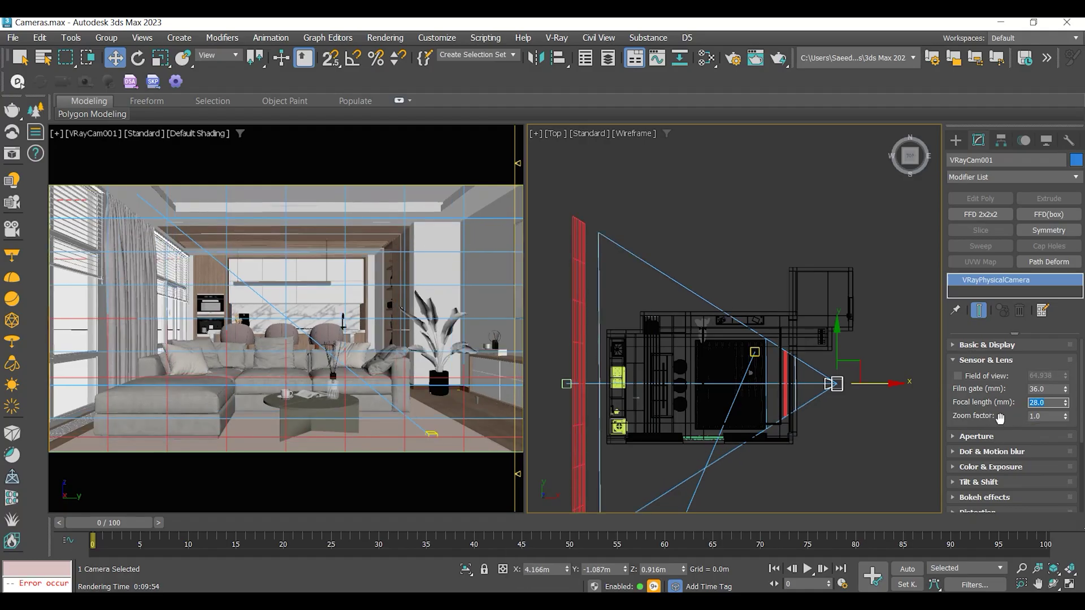
# Move the camera and its target together along Y to about -0.995 m, and reselect only the camera.
pyautogui.keyDown('ctrl'); pyautogui.click(566, 384); pyautogui.keyUp('ctrl')
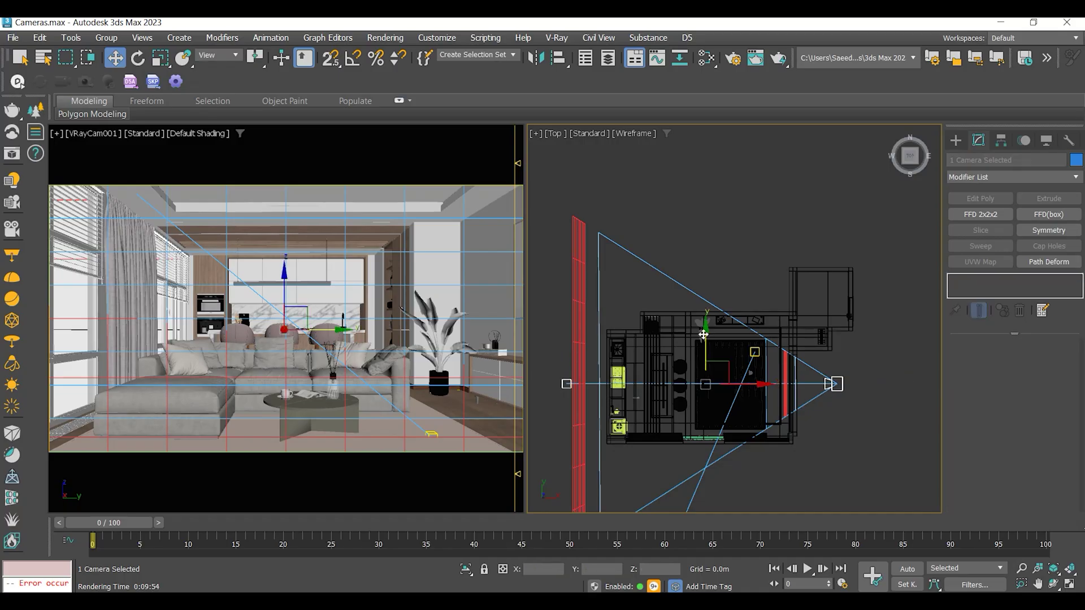
pyautogui.moveTo(703, 334); pyautogui.dragTo(713, 332)
pyautogui.click(836, 381)
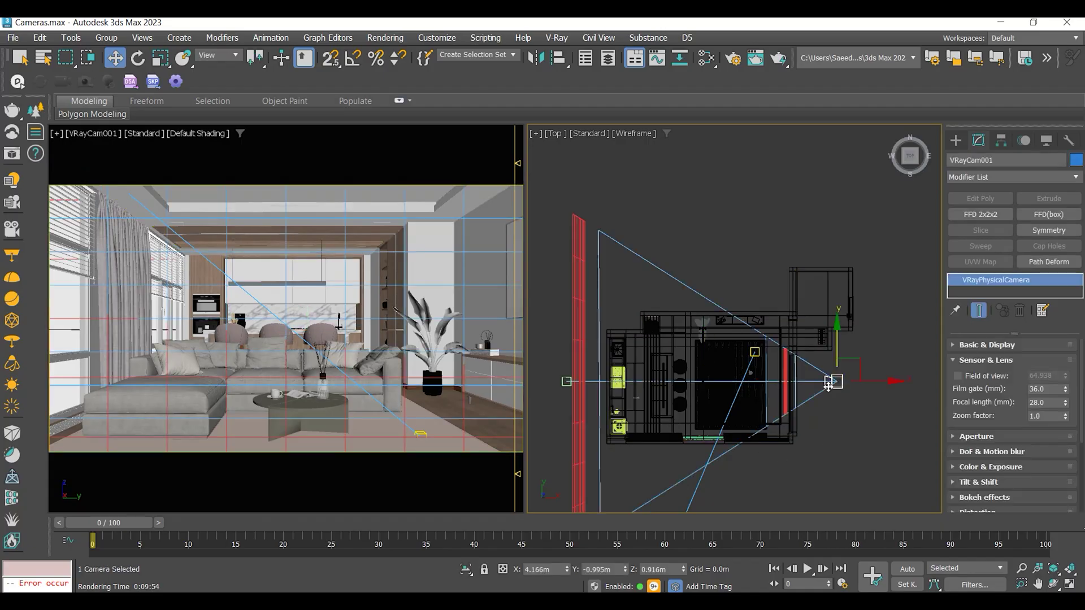
# Try a 30 mm focal length on the repositioned camera, and set it to 24 mm.
pyautogui.doubleClick(1045, 402)
pyautogui.write('30')
pyautogui.press('Return')
pyautogui.write('24')
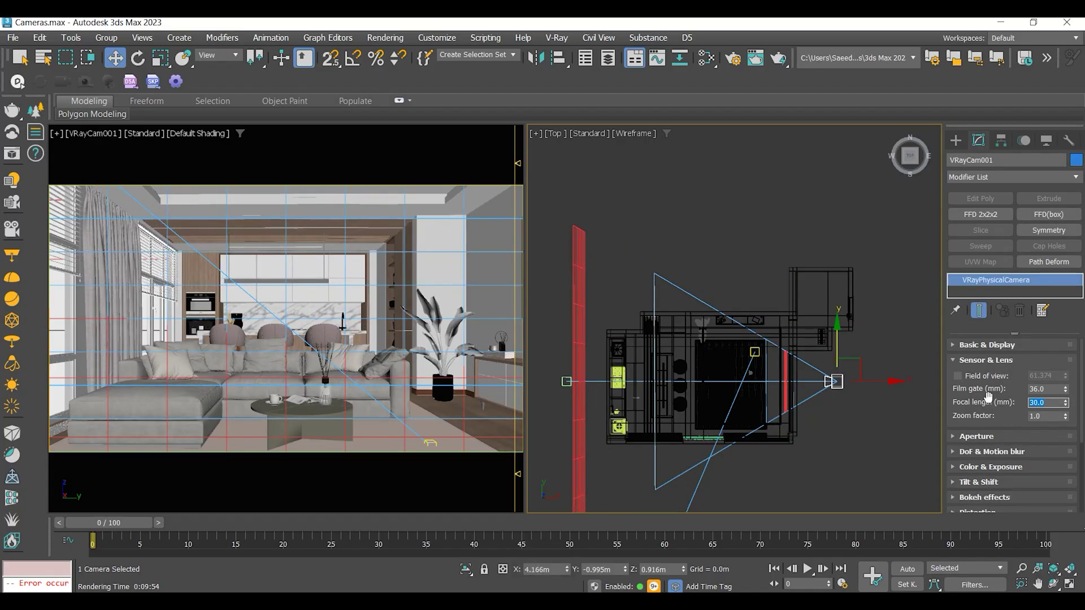
pyautogui.press('Return')
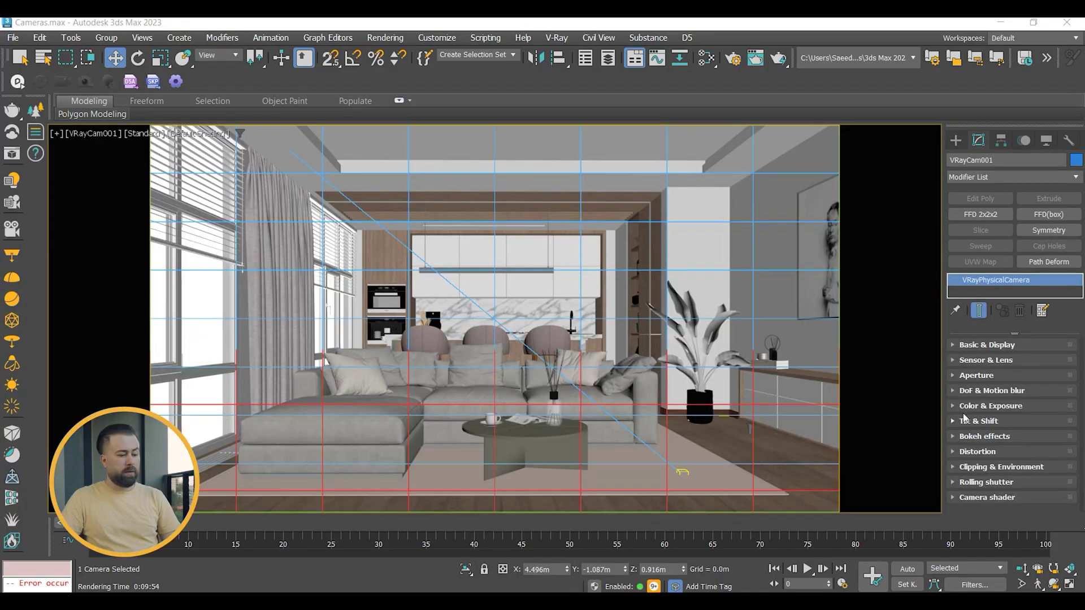
# Try a film speed (ISO) of 200 in the camera's aperture settings and raise it to 640.
pyautogui.click(967, 375)
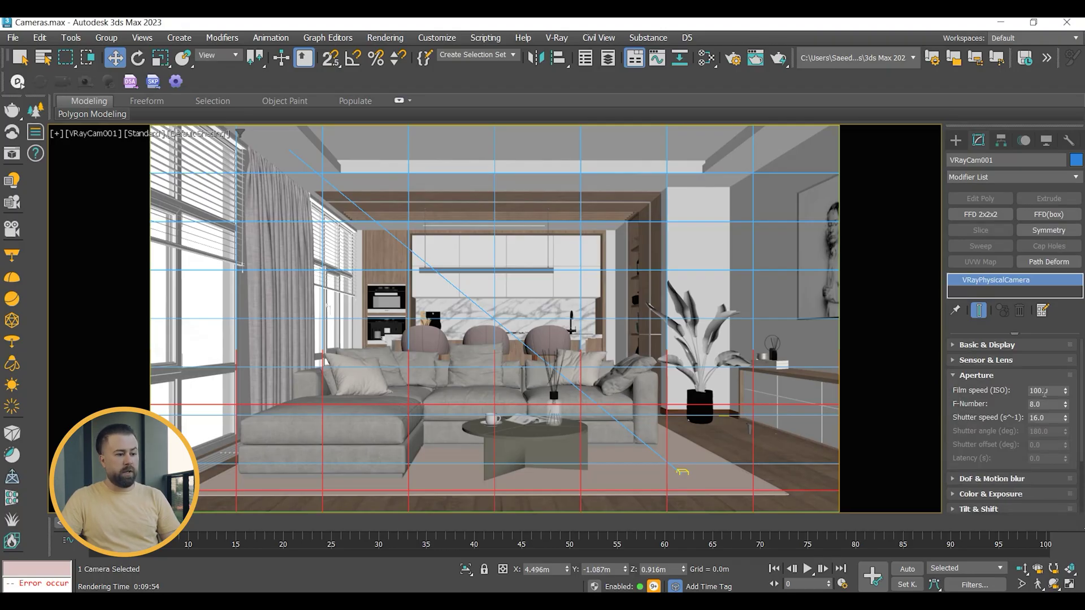
pyautogui.moveTo(1052, 390); pyautogui.dragTo(1021, 390)
pyautogui.click(1011, 390)
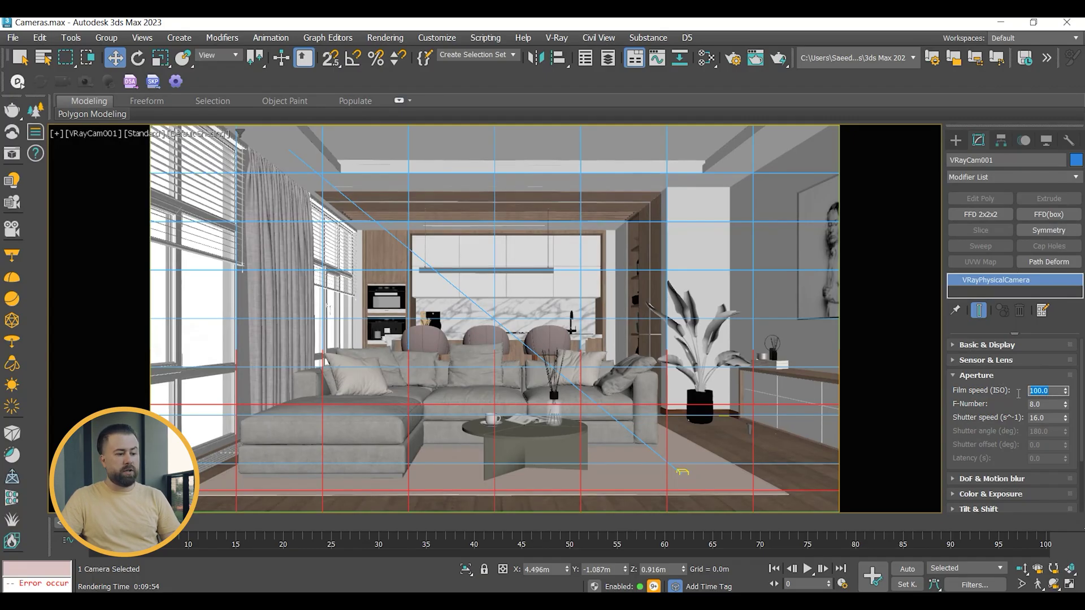
pyautogui.write('2')
pyautogui.press('Return')
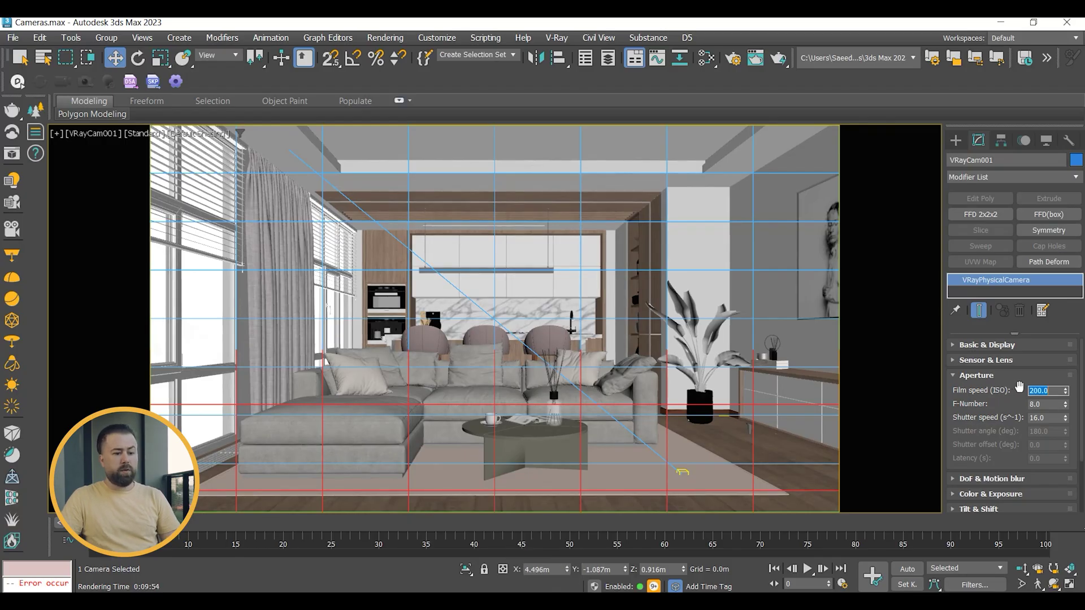
pyautogui.write('640')
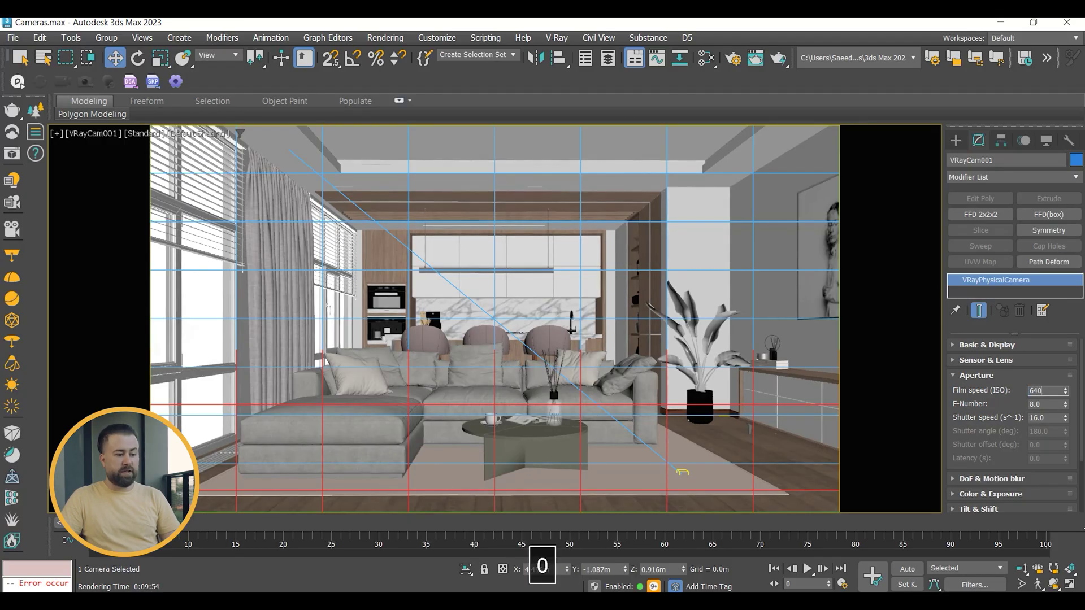
pyautogui.press('Return')
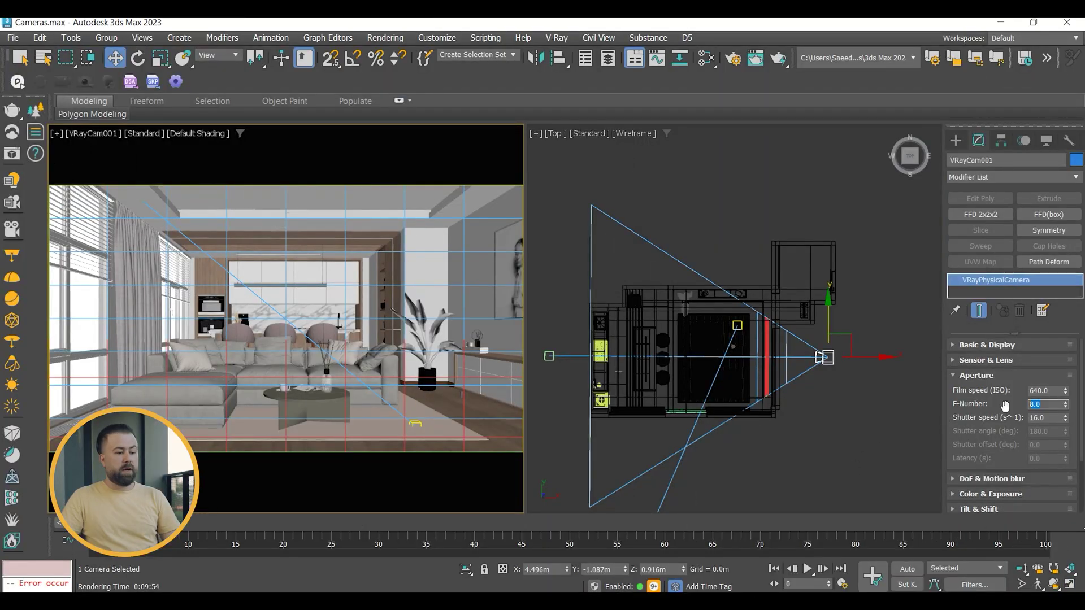
# Try F-numbers of 2 and 5 to compare the depth-of-field range in the top view, and restore 8.
pyautogui.write('2')
pyautogui.press('Return')
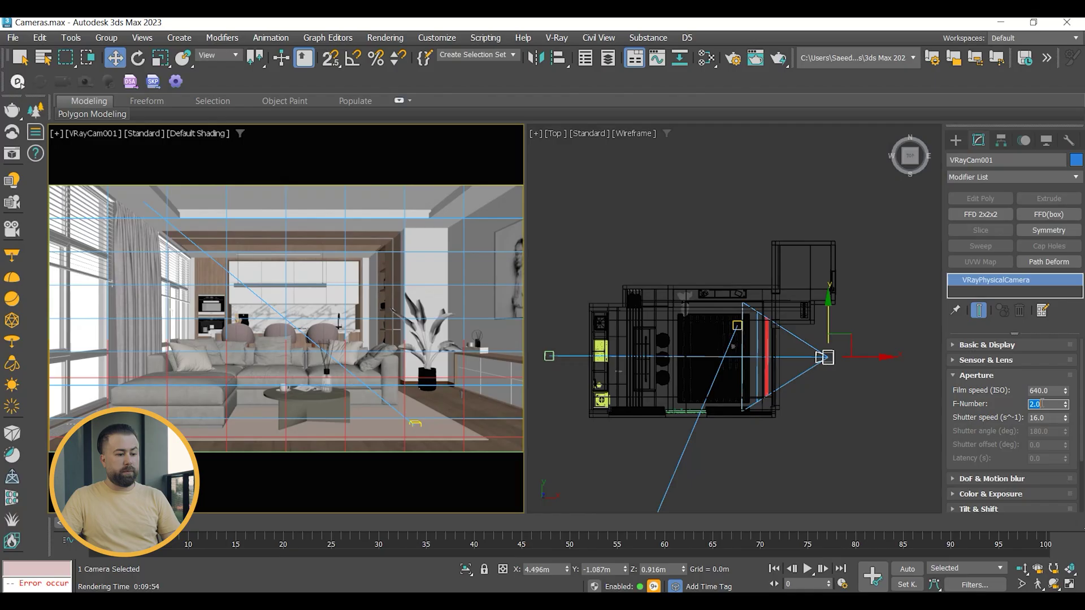
pyautogui.write('5')
pyautogui.press('Return')
pyautogui.write('8')
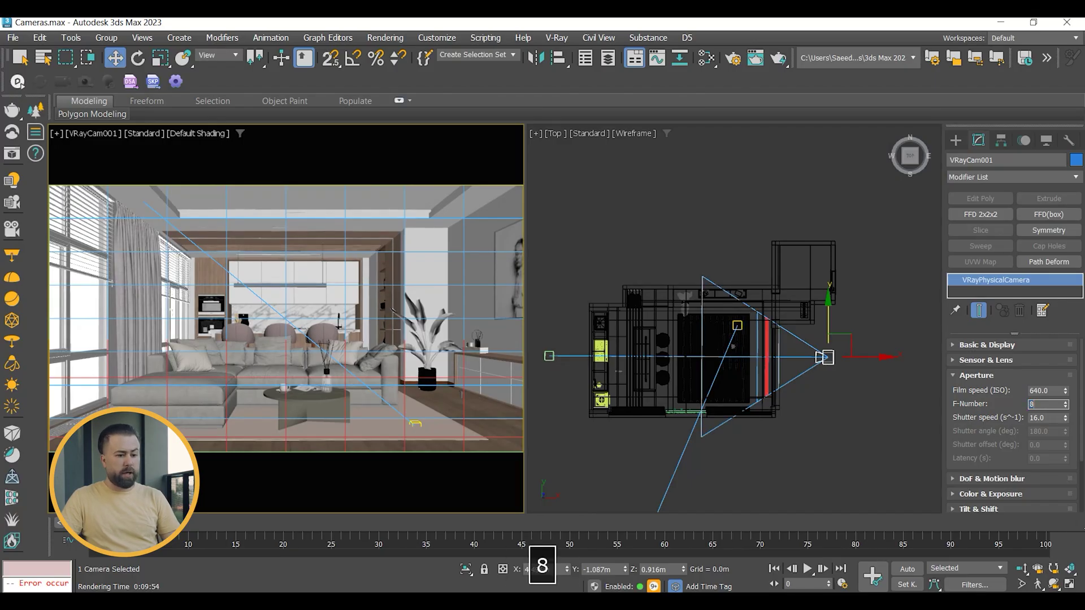
pyautogui.press('Return')
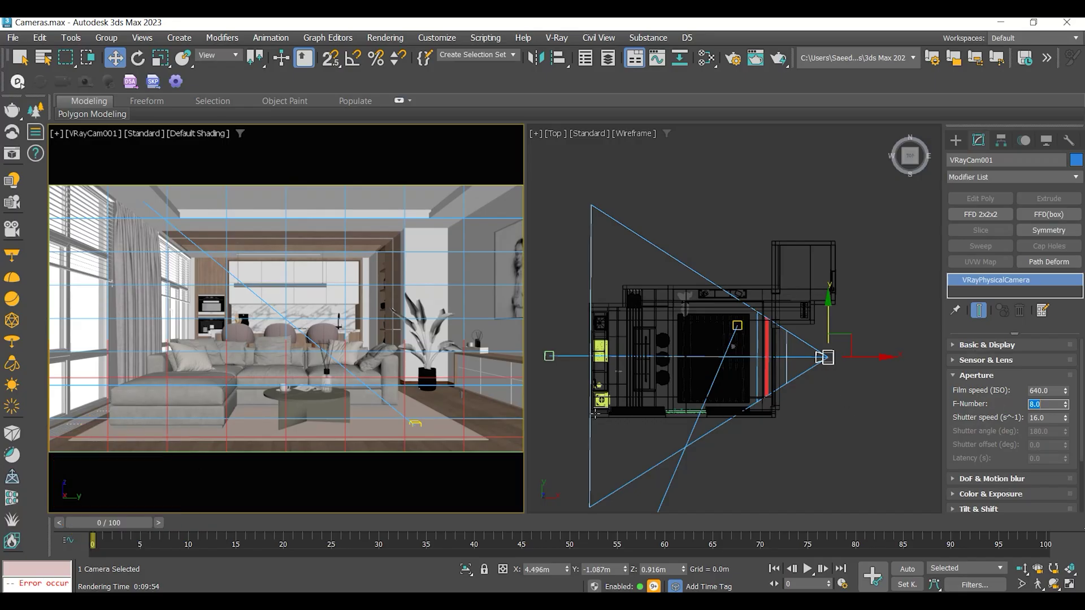
# Maximize the camera viewport and examine the shutter speed setting in the camera's aperture parameters.
pyautogui.rightClick(487, 400)
pyautogui.click(1069, 585)
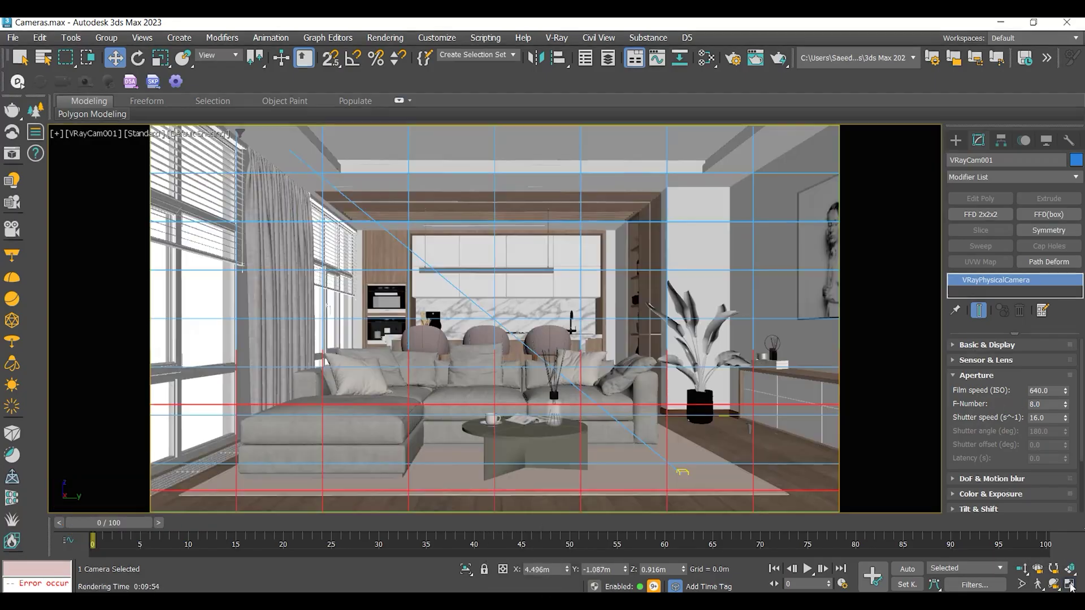
pyautogui.click(1041, 419)
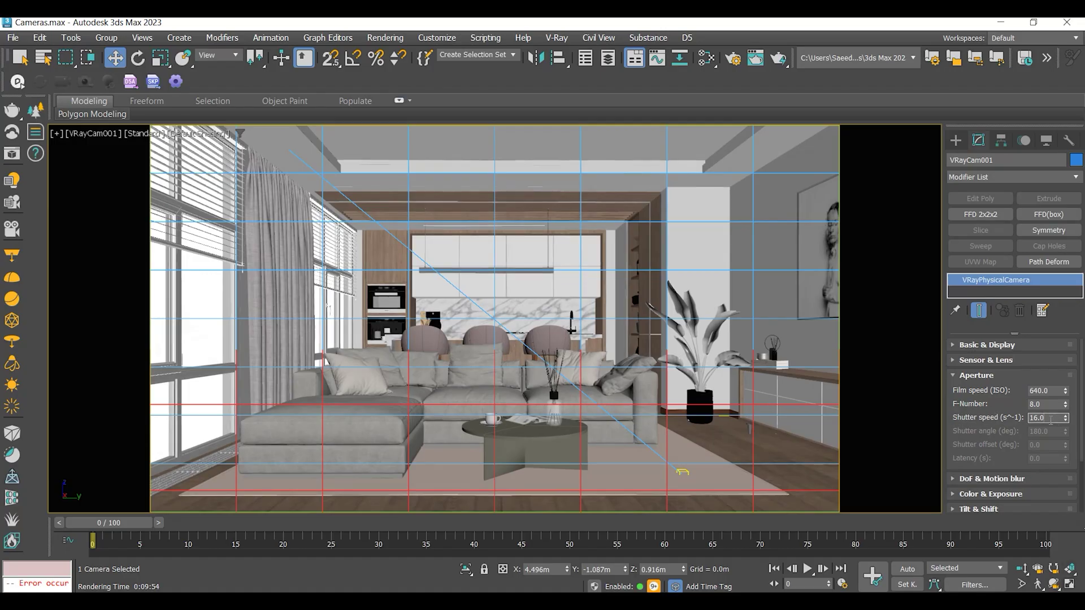
pyautogui.click(1014, 421)
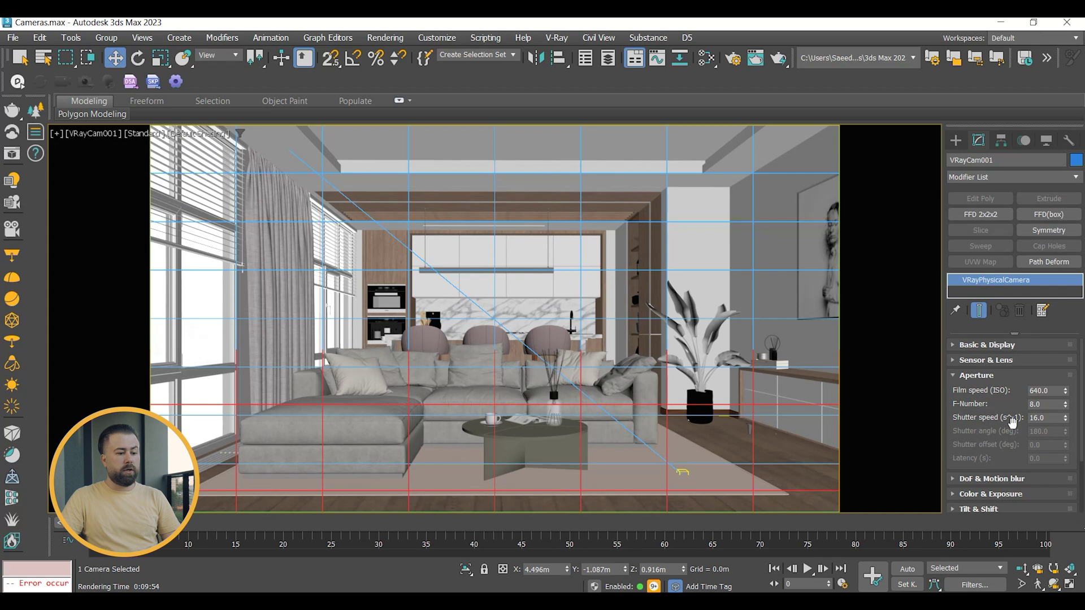
pyautogui.moveTo(1015, 418)
pyautogui.mouseDown()
pyautogui.moveTo(1015, 400)
pyautogui.moveTo(1014, 416)
pyautogui.mouseUp()
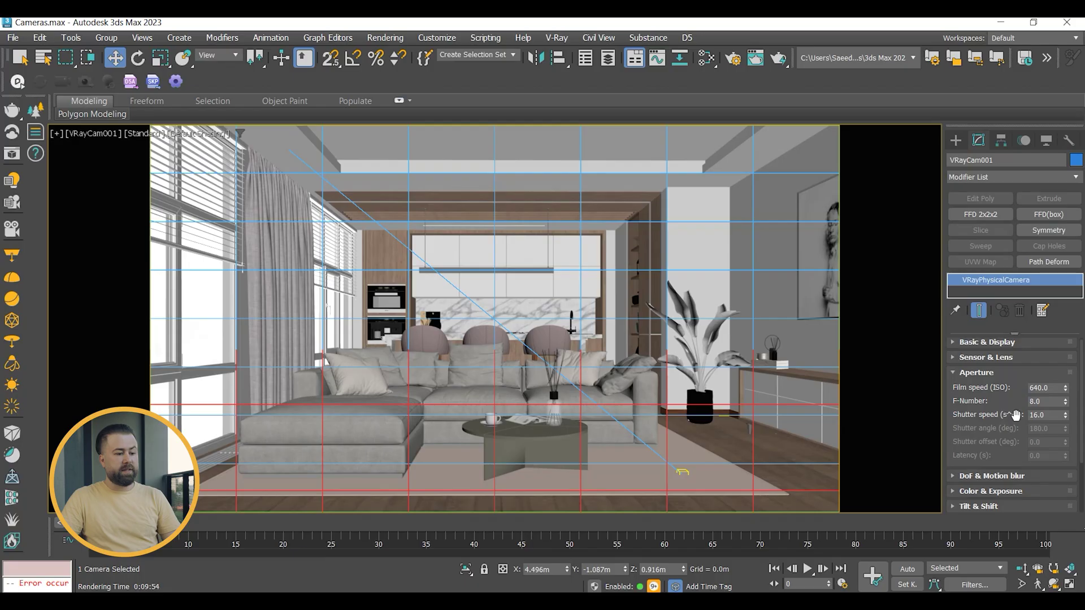
pyautogui.click(954, 375)
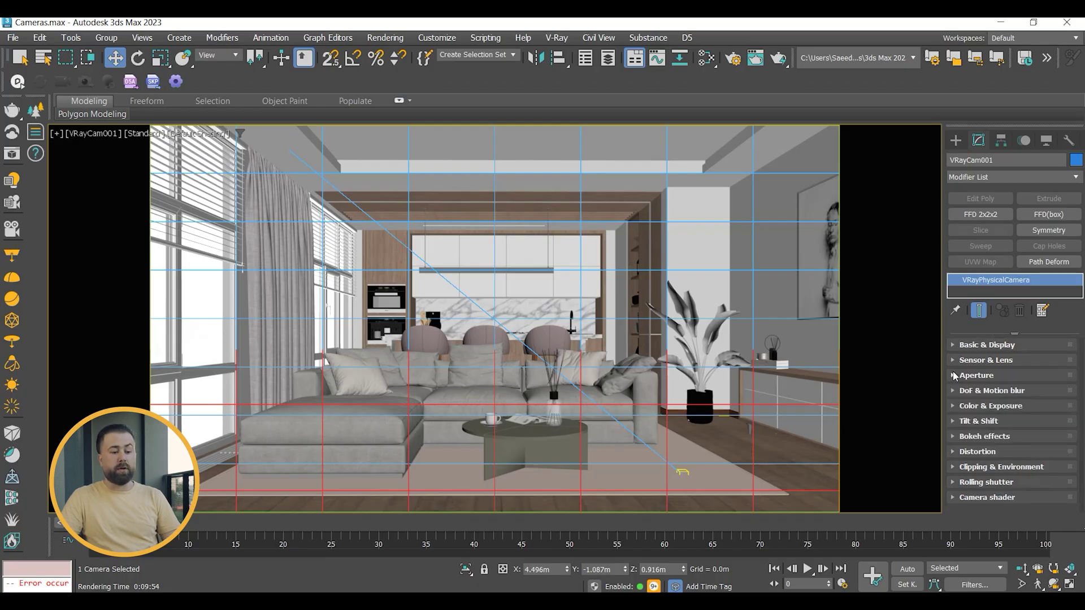
# Try the No exposure mode in the camera's color and exposure settings, and restore Physical exposure.
pyautogui.click(955, 404)
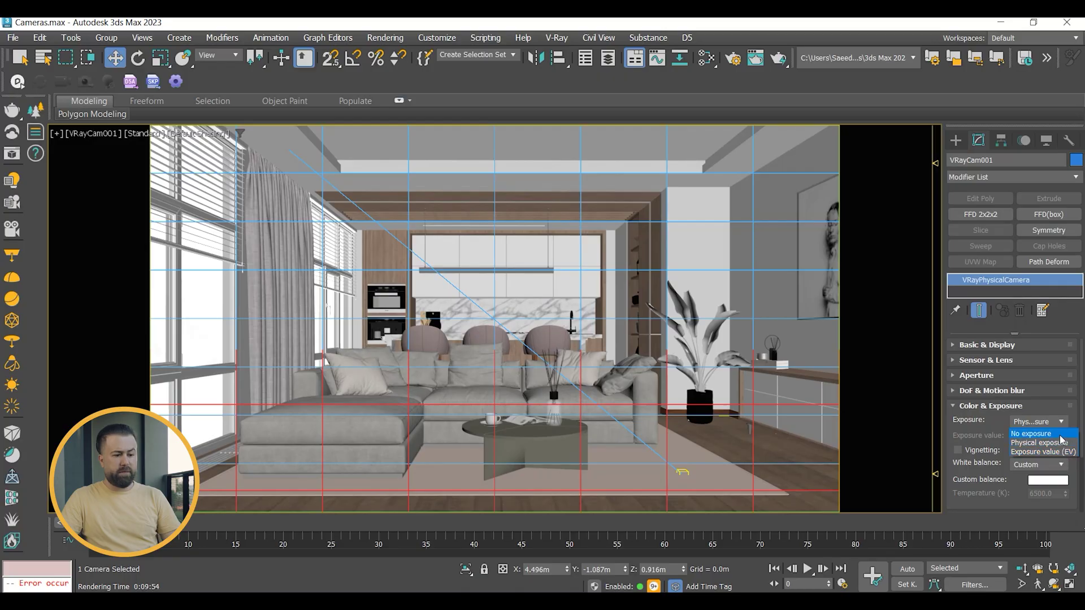
pyautogui.click(1059, 436)
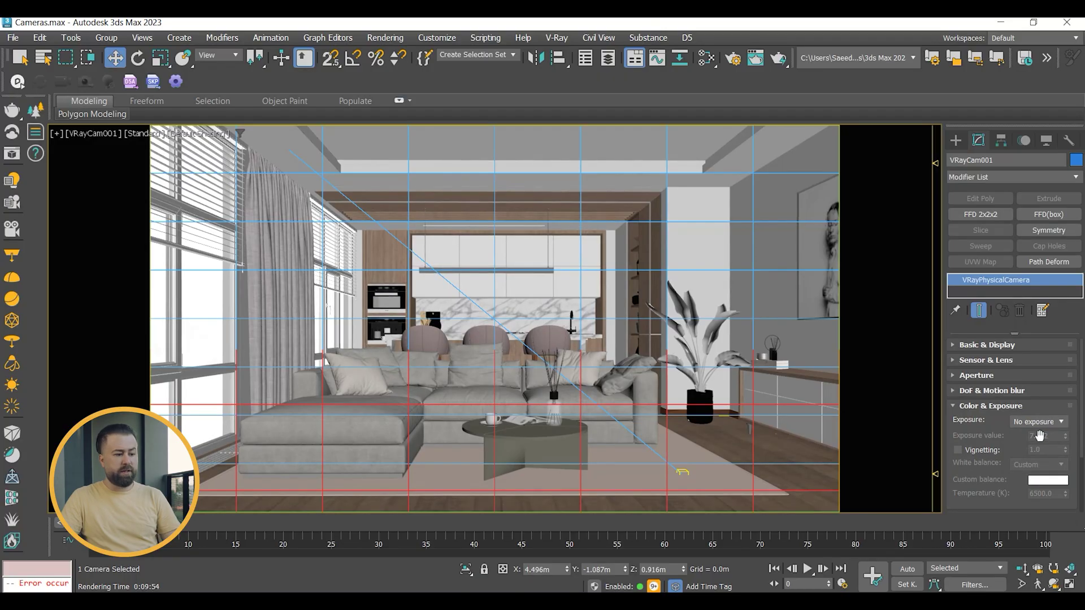
pyautogui.scroll(-2, 967, 424)
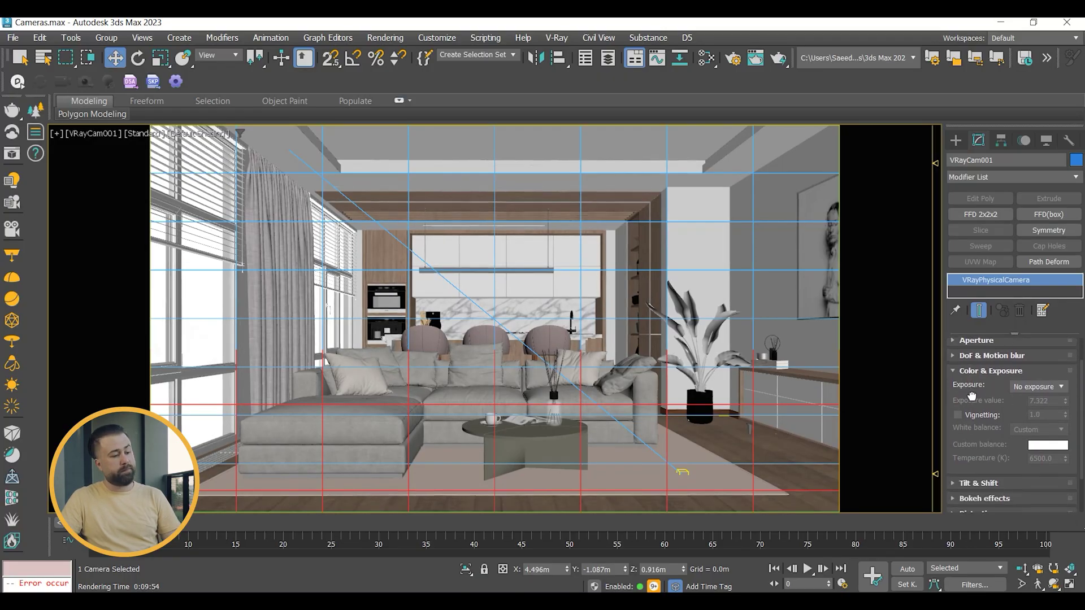
pyautogui.moveTo(975, 419); pyautogui.dragTo(975, 420)
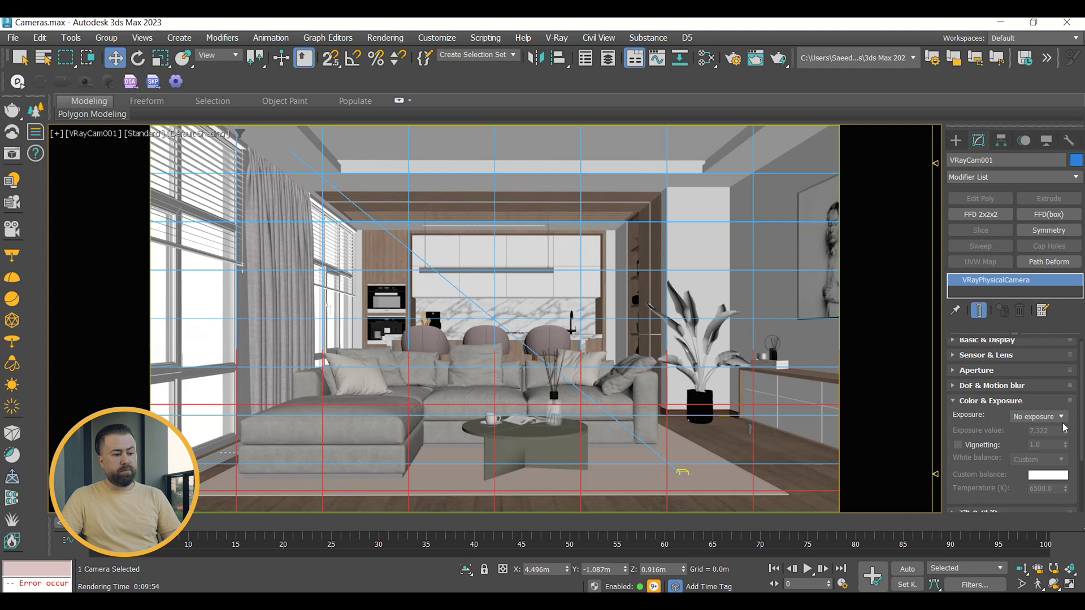
pyautogui.click(1060, 419)
pyautogui.click(1059, 440)
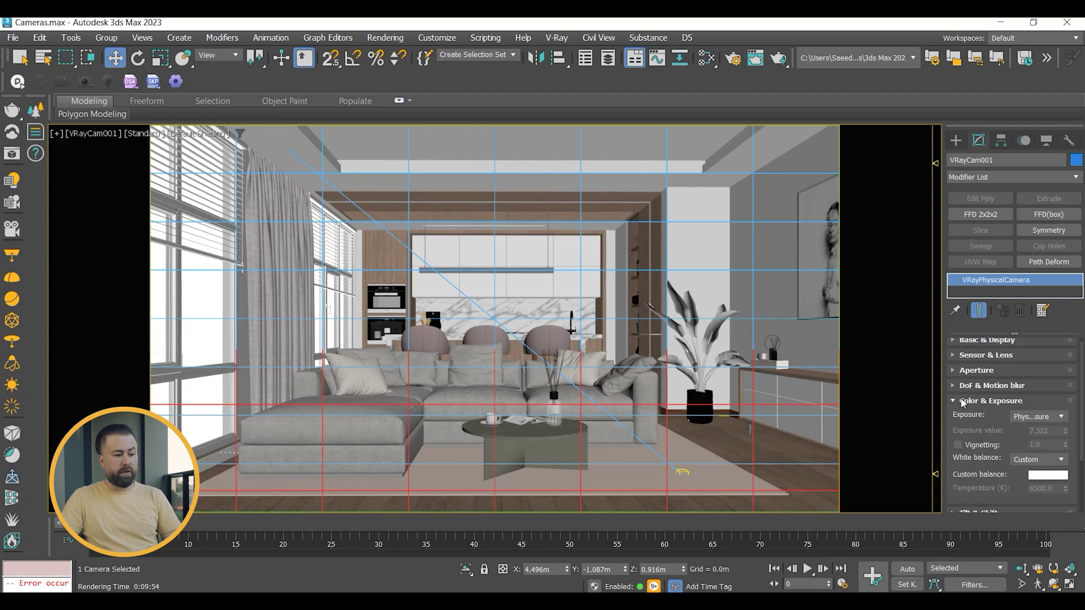
# Switch the camera's exposure mode to Exposure value (EV) and set the exposure value to 13.
pyautogui.click(952, 371)
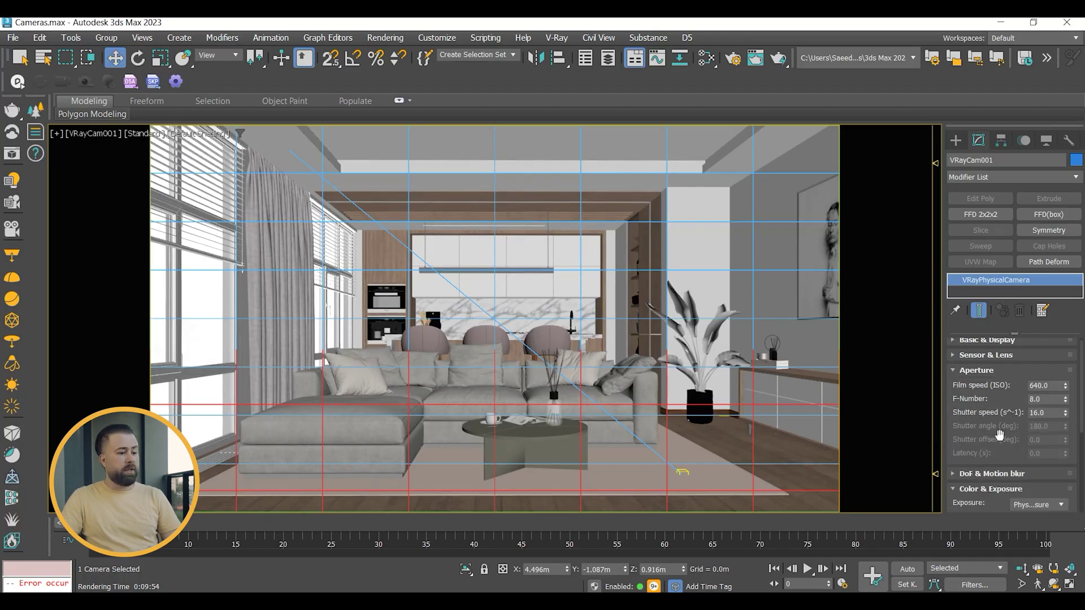
pyautogui.moveTo(1000, 434); pyautogui.dragTo(1000, 405)
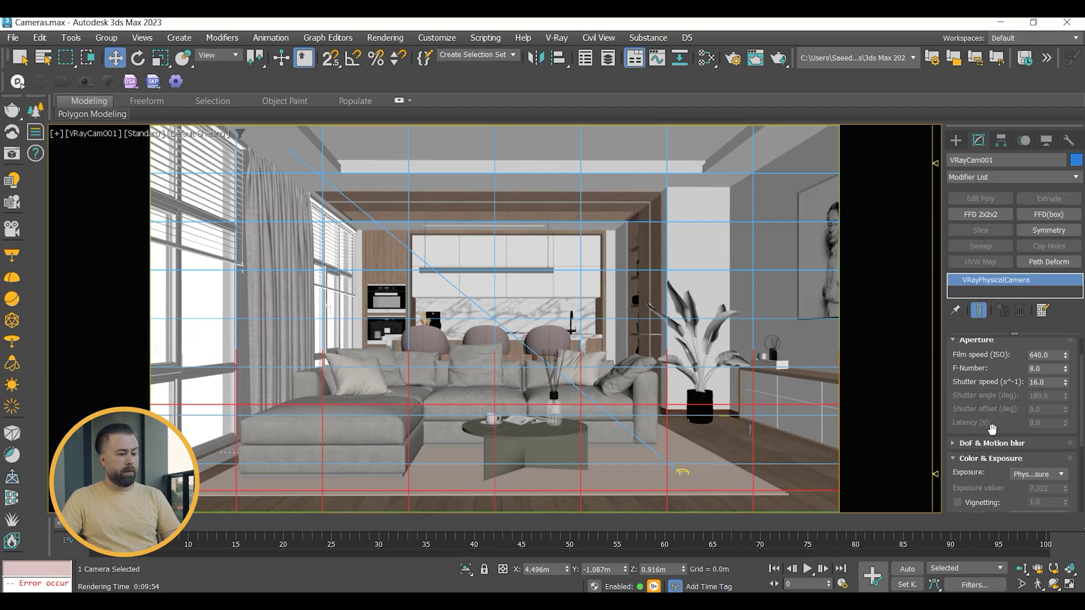
pyautogui.click(1061, 476)
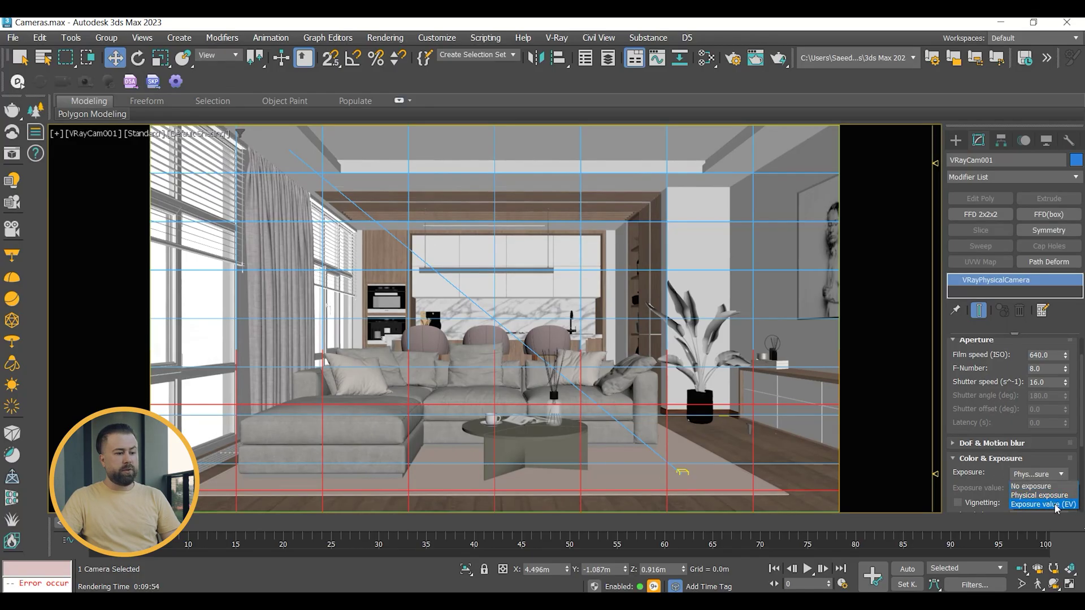
pyautogui.click(1034, 505)
pyautogui.moveTo(985, 486); pyautogui.dragTo(981, 407)
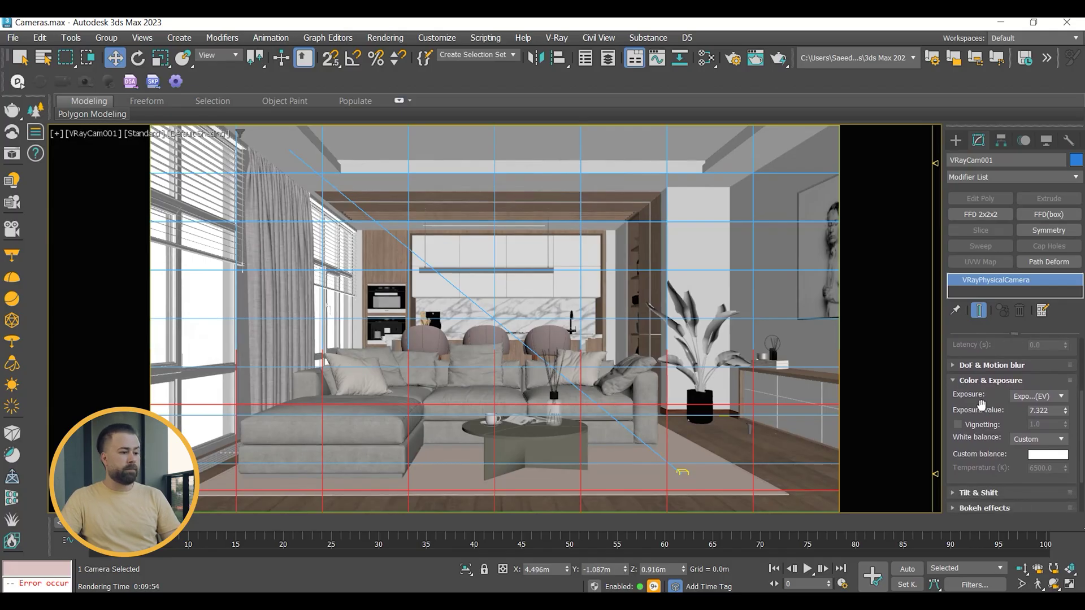
pyautogui.doubleClick(1055, 407)
pyautogui.write('13')
pyautogui.press('Return')
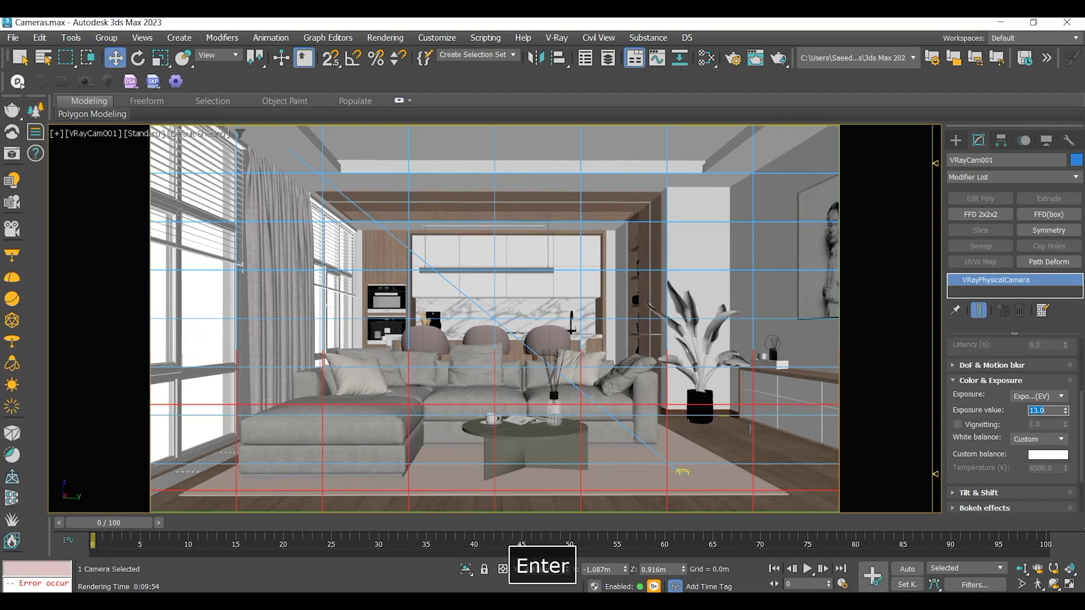
# Look through the camera's white balance presets and keep Custom.
pyautogui.moveTo(989, 401); pyautogui.dragTo(988, 381)
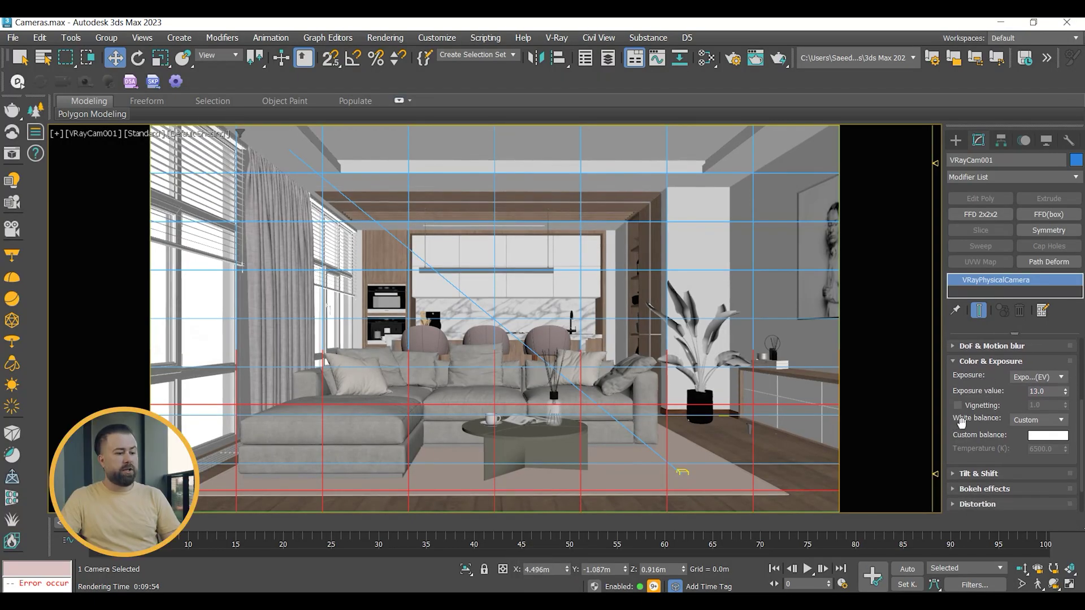
pyautogui.click(1060, 420)
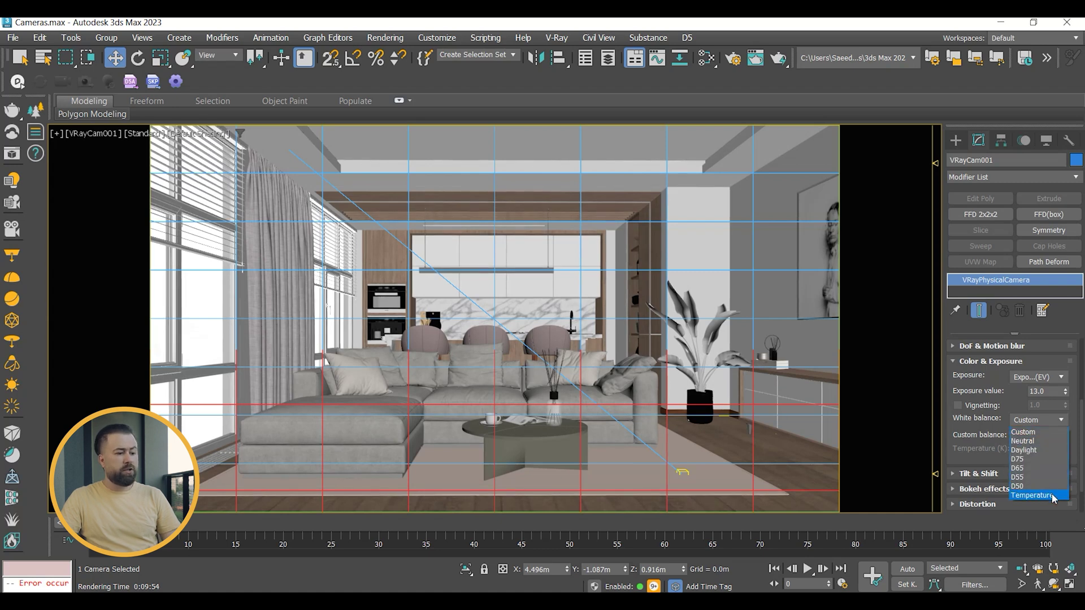
pyautogui.click(1034, 432)
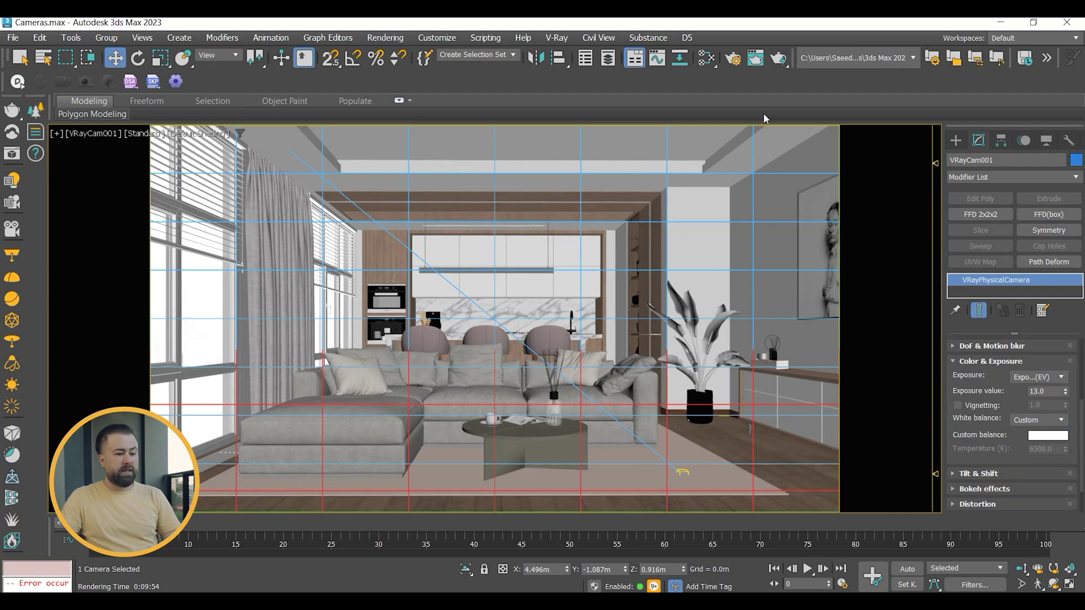
# Enable Auto white balance in the V-Ray camera section of the render setup, and close the setup window.
pyautogui.click(735, 59)
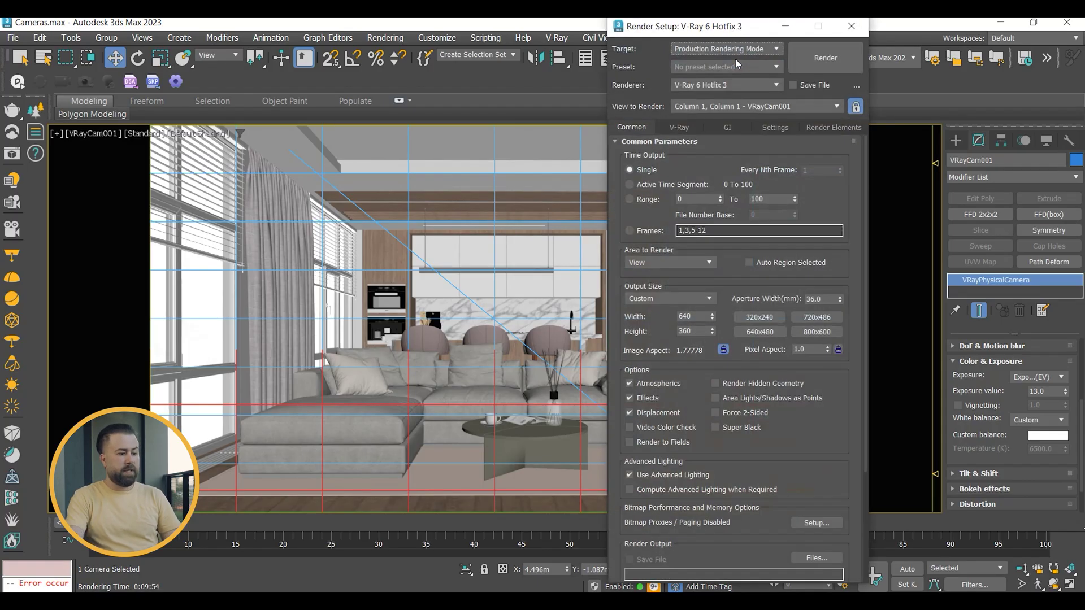
pyautogui.click(678, 127)
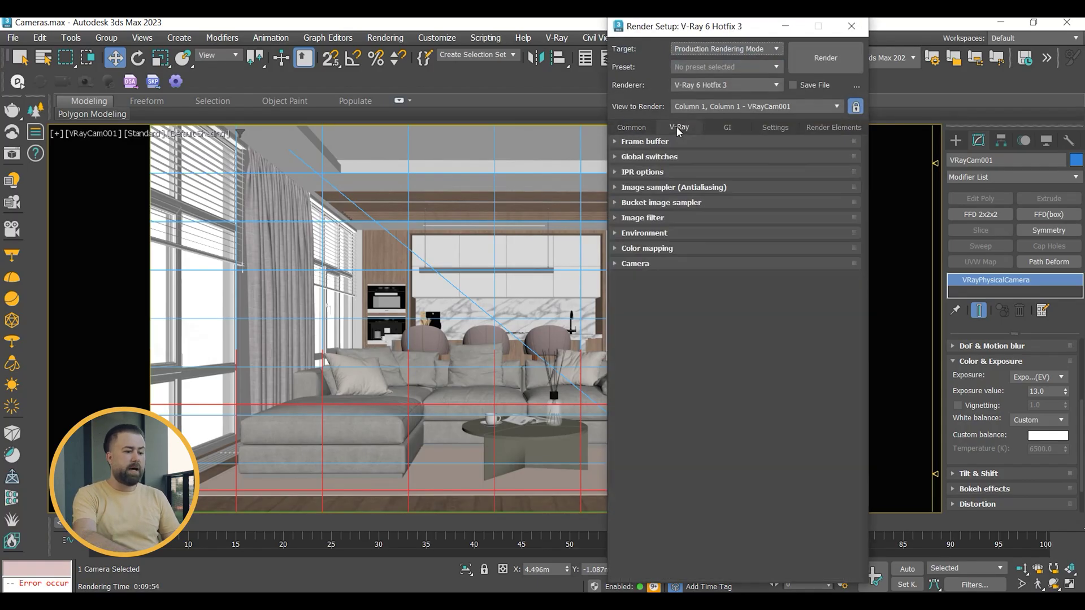
pyautogui.click(625, 264)
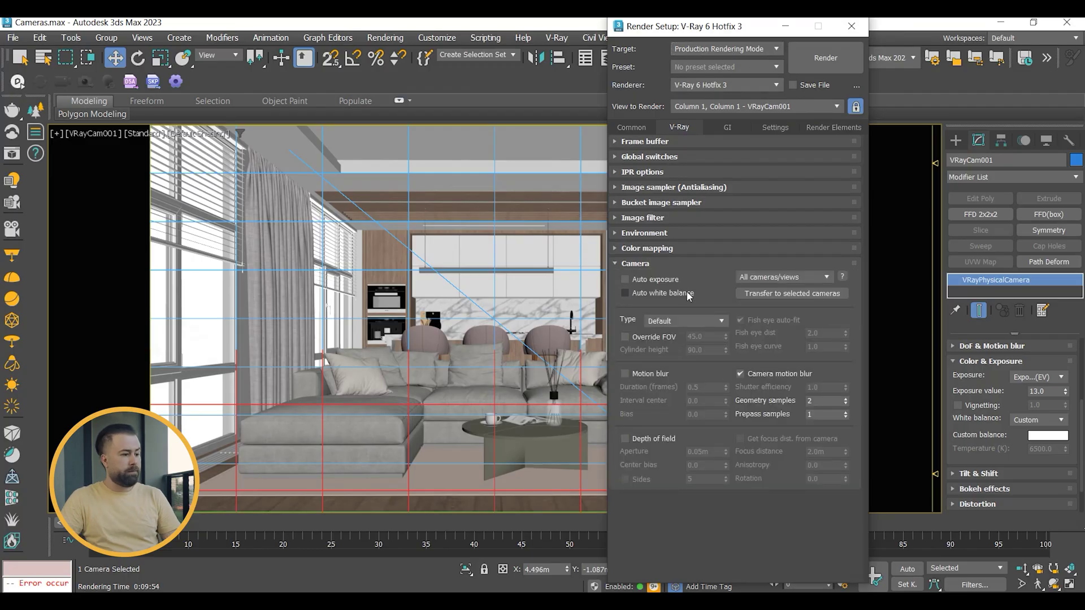
pyautogui.click(624, 294)
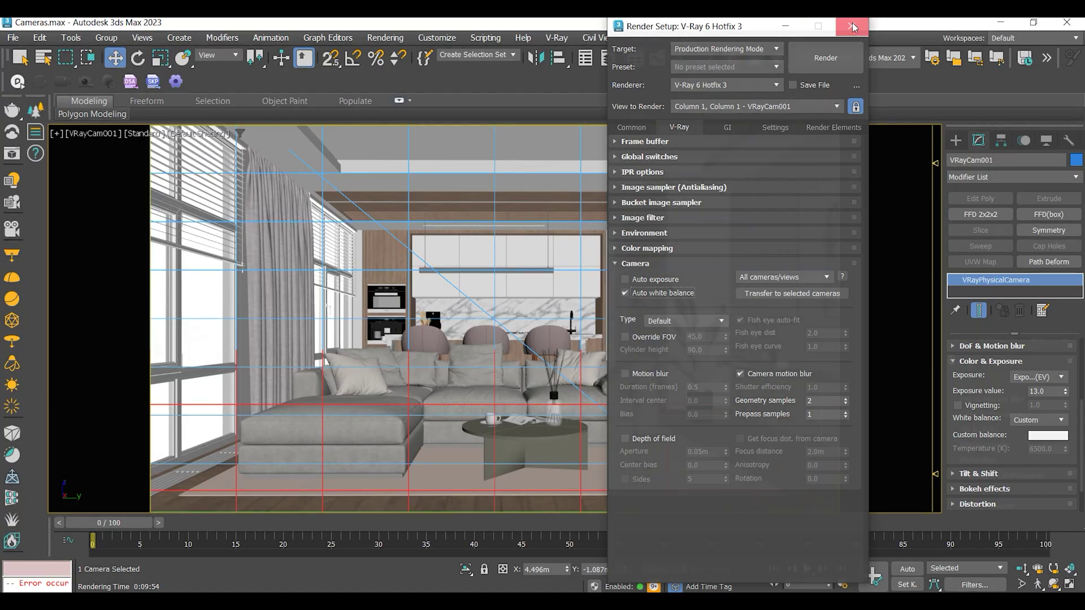
pyautogui.click(852, 26)
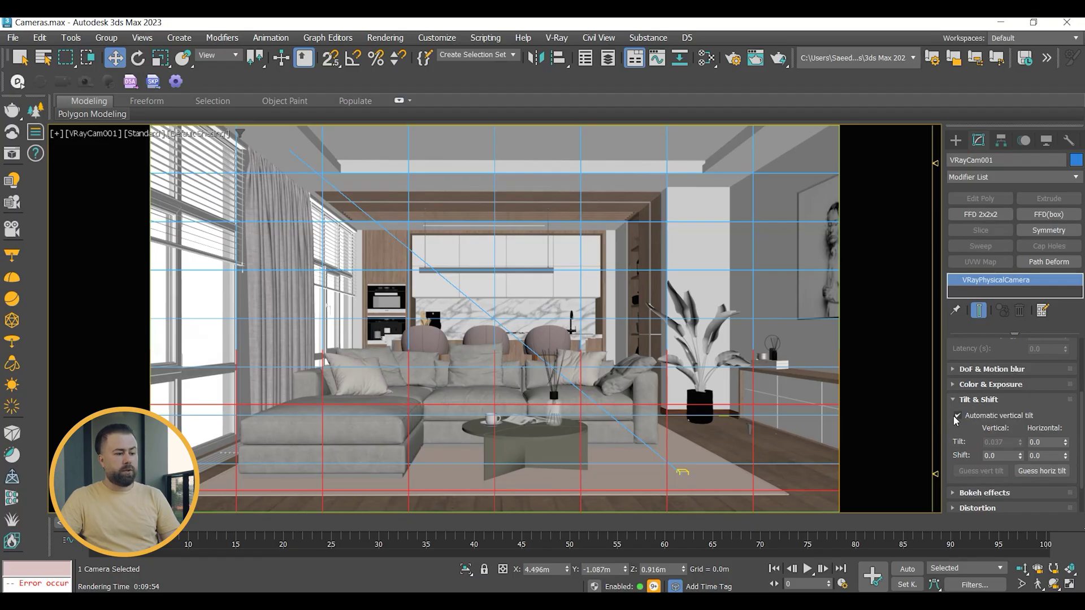
# Turn off automatic vertical tilt, try vertical tilt values of 0 and about -0.09, and re-enable automatic vertical tilt.
pyautogui.click(958, 415)
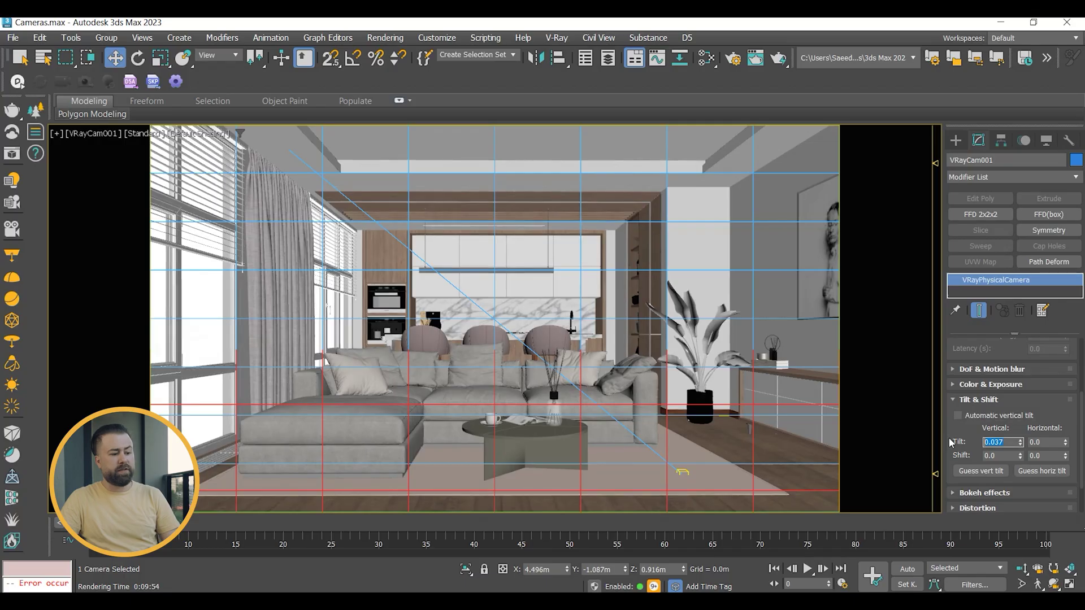
pyautogui.write('0')
pyautogui.press('Return')
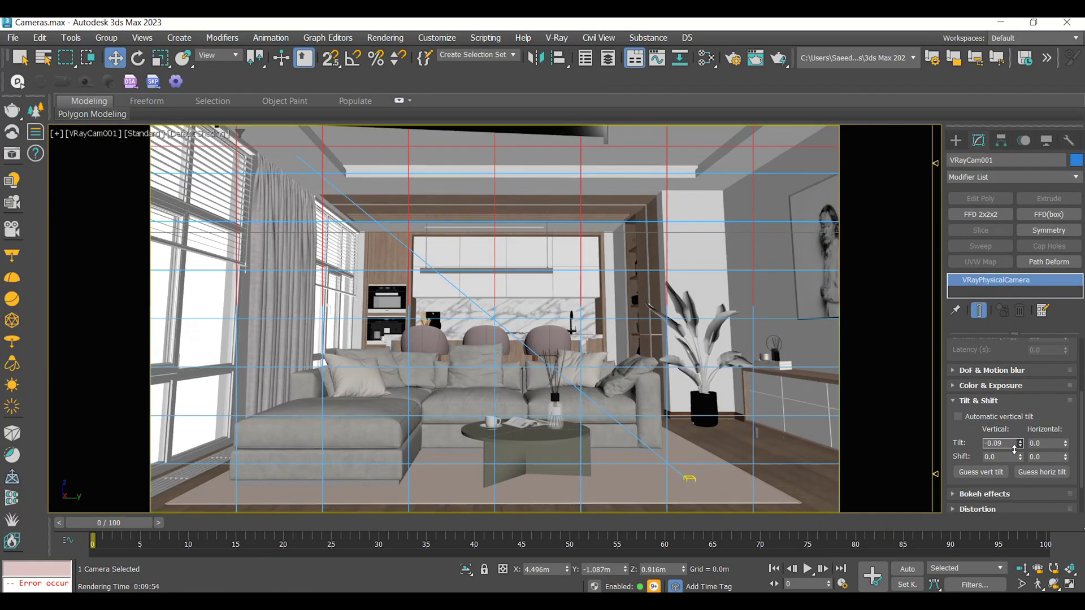
pyautogui.click(958, 417)
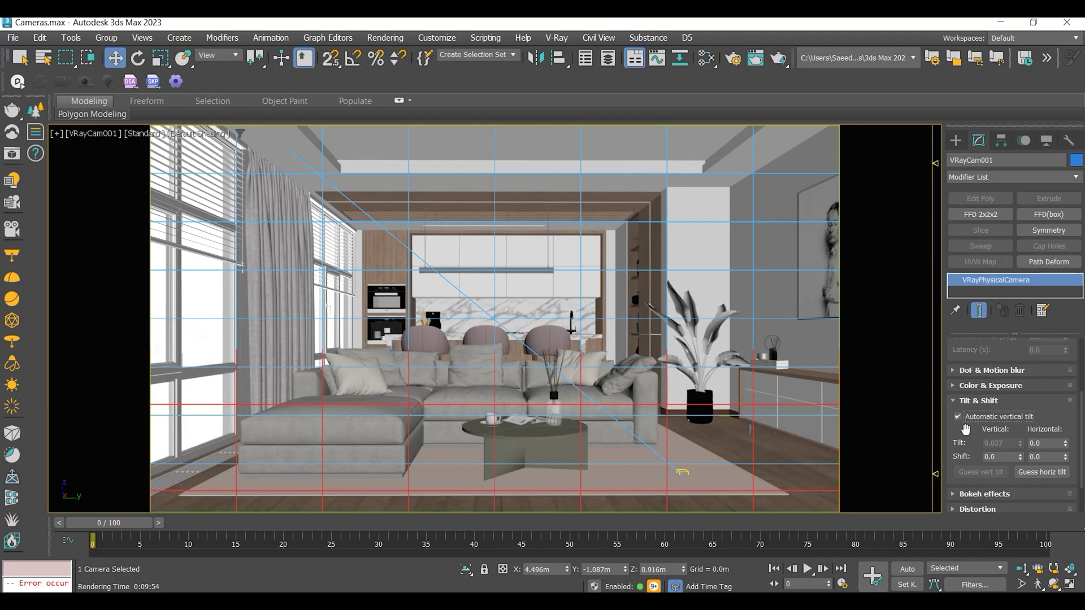
# Apply the guessed horizontal tilt to the camera and open the horizontal tilt value for editing.
pyautogui.moveTo(965, 430); pyautogui.dragTo(965, 408)
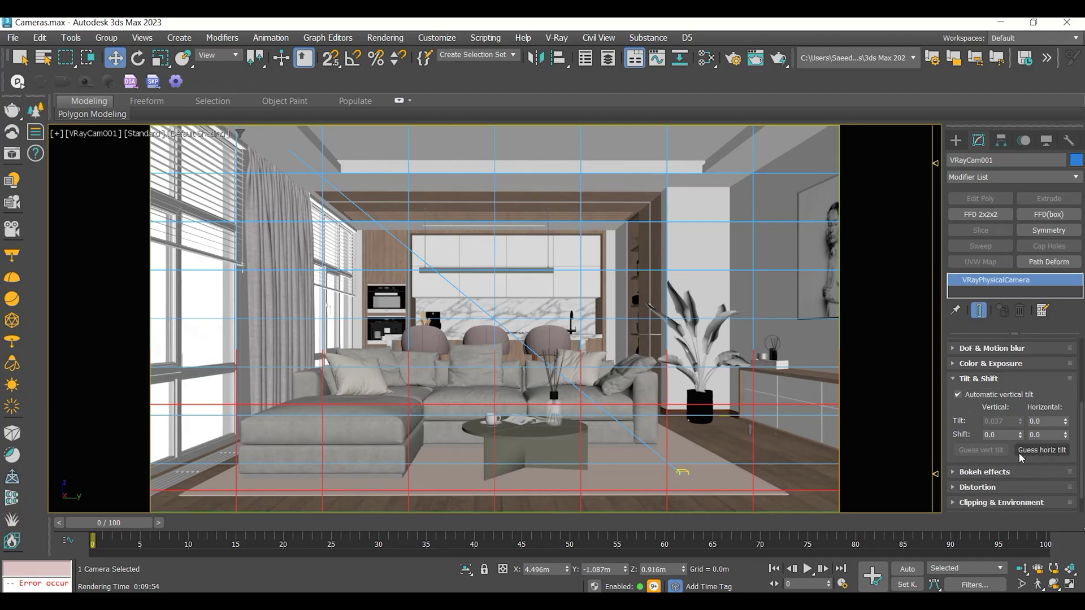
pyautogui.click(1040, 449)
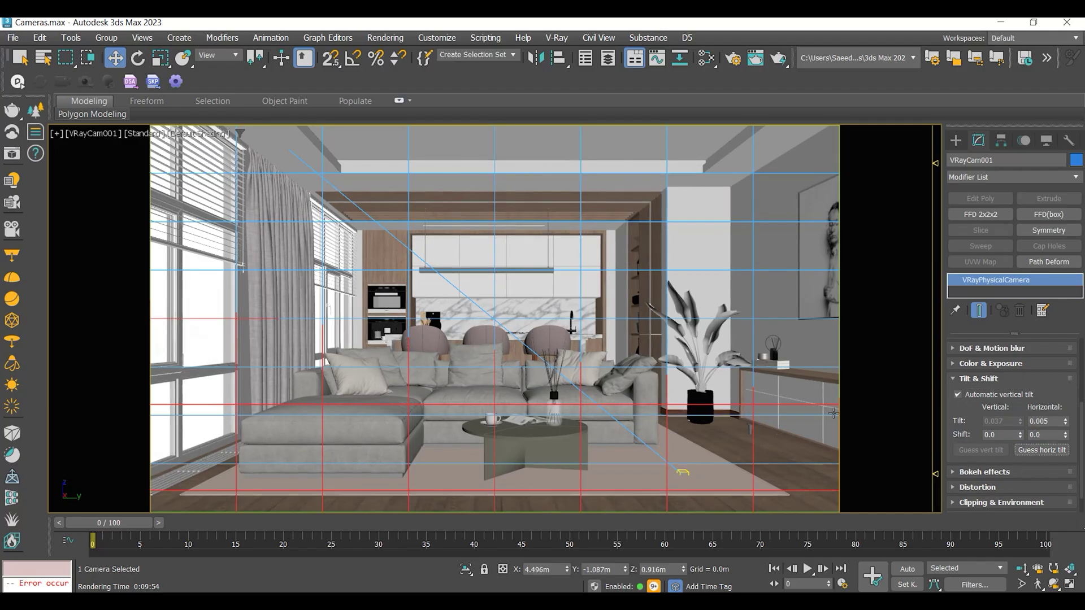
pyautogui.click(1051, 422)
pyautogui.moveTo(971, 417); pyautogui.dragTo(972, 418)
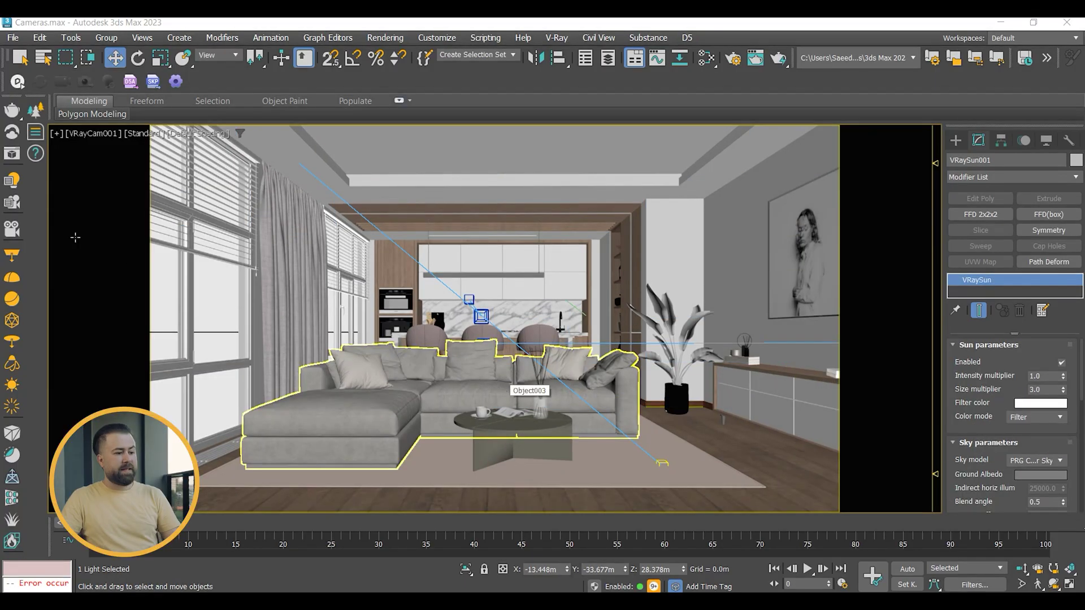
# Open the V-Ray Camera Lister, select VRayCam001 from it, and open its focal length for editing.
pyautogui.click(11, 205)
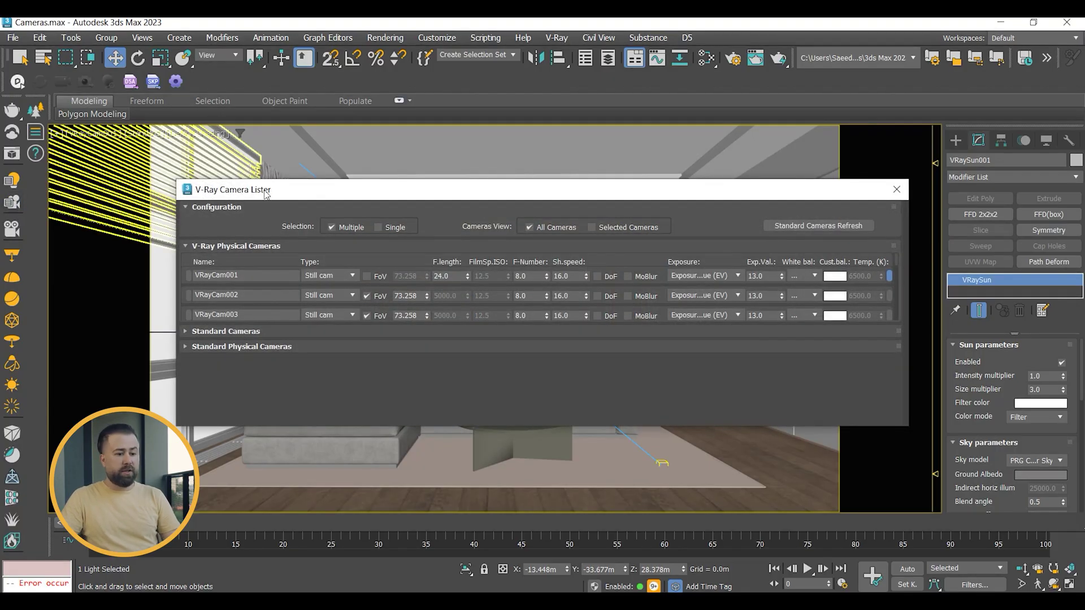
pyautogui.moveTo(265, 190); pyautogui.dragTo(297, 139)
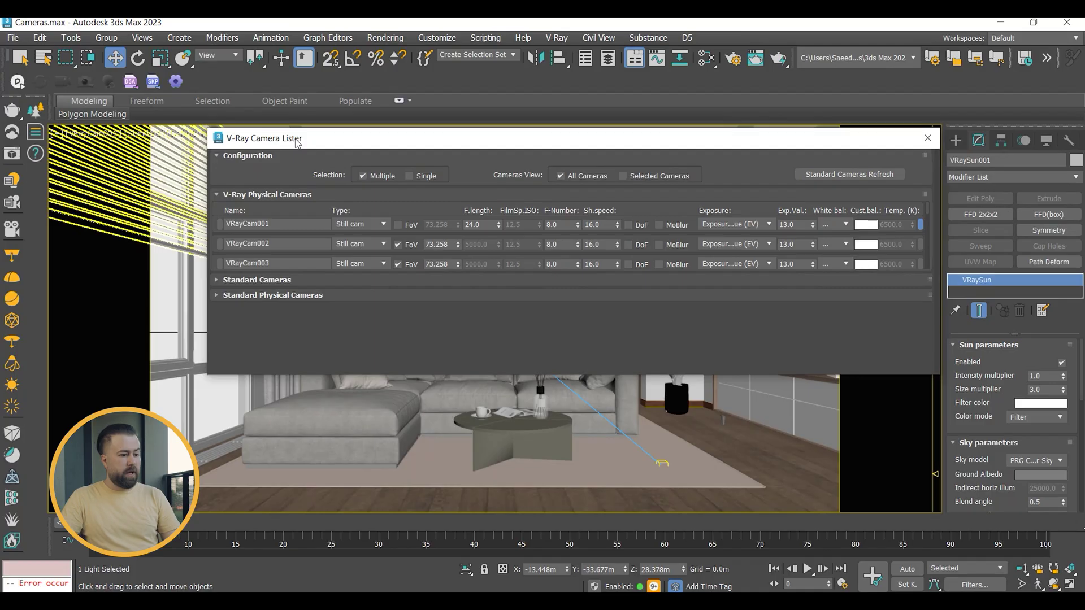
pyautogui.click(220, 225)
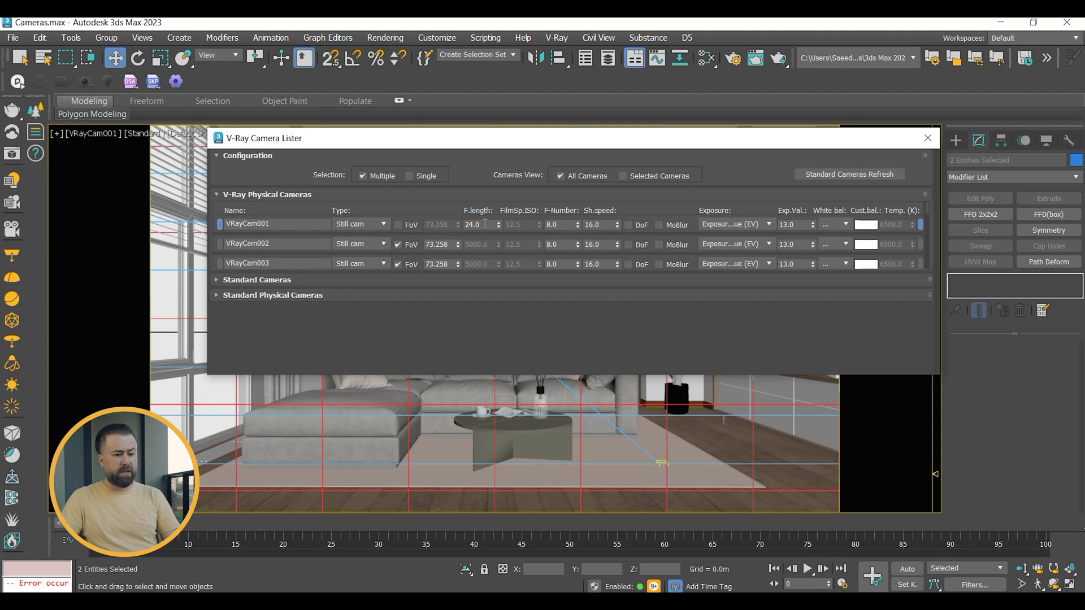
pyautogui.doubleClick(464, 224)
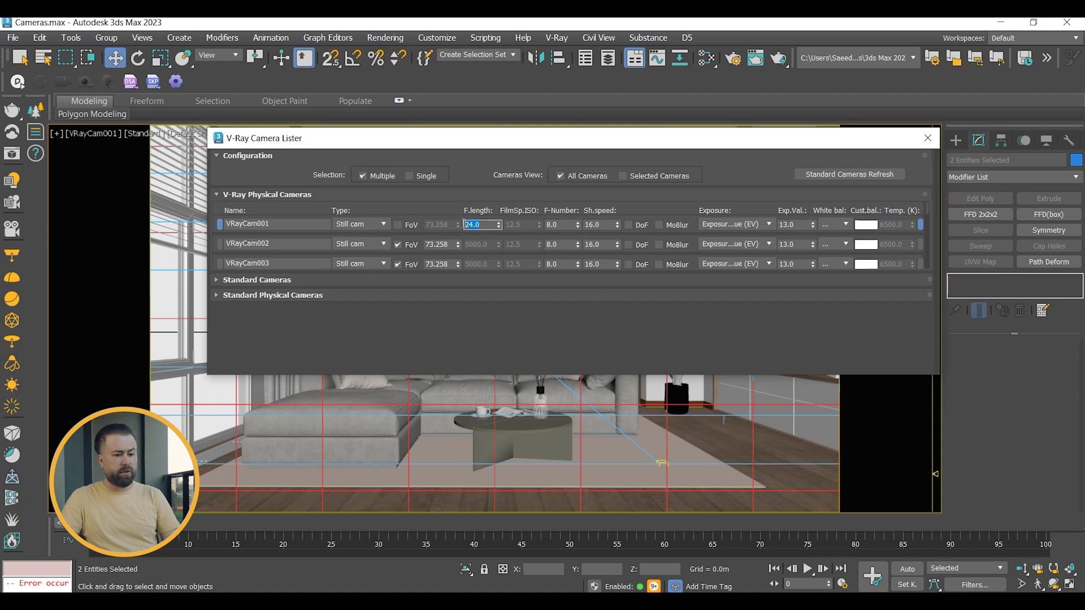
# Disable the FoV option for VRayCam002 in the camera lister and set its focal length to 45.
pyautogui.click(401, 244)
pyautogui.doubleClick(465, 245)
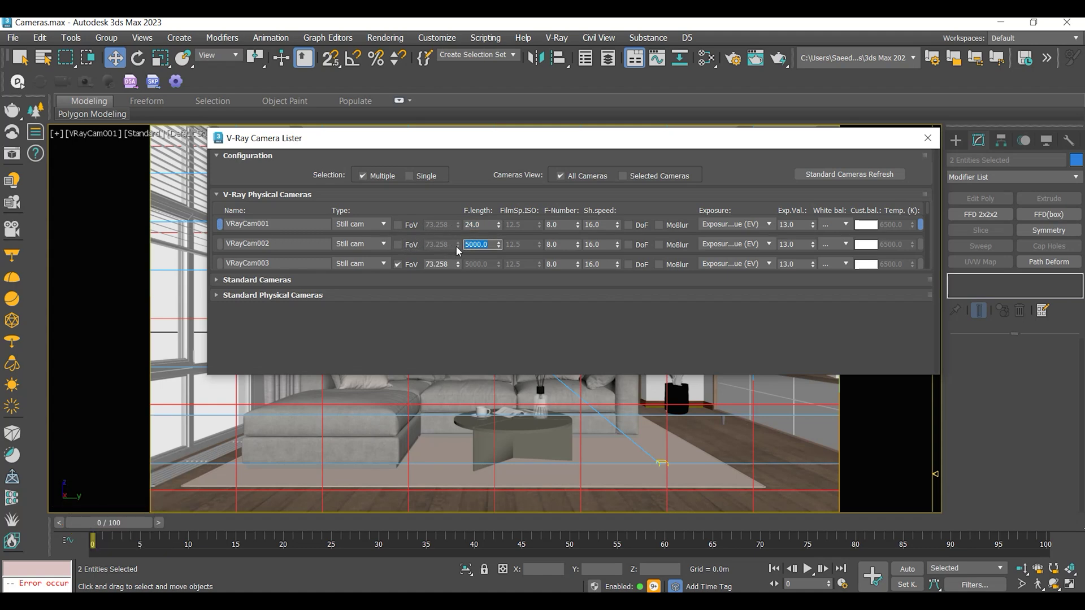
pyautogui.write('45')
pyautogui.press('Return')
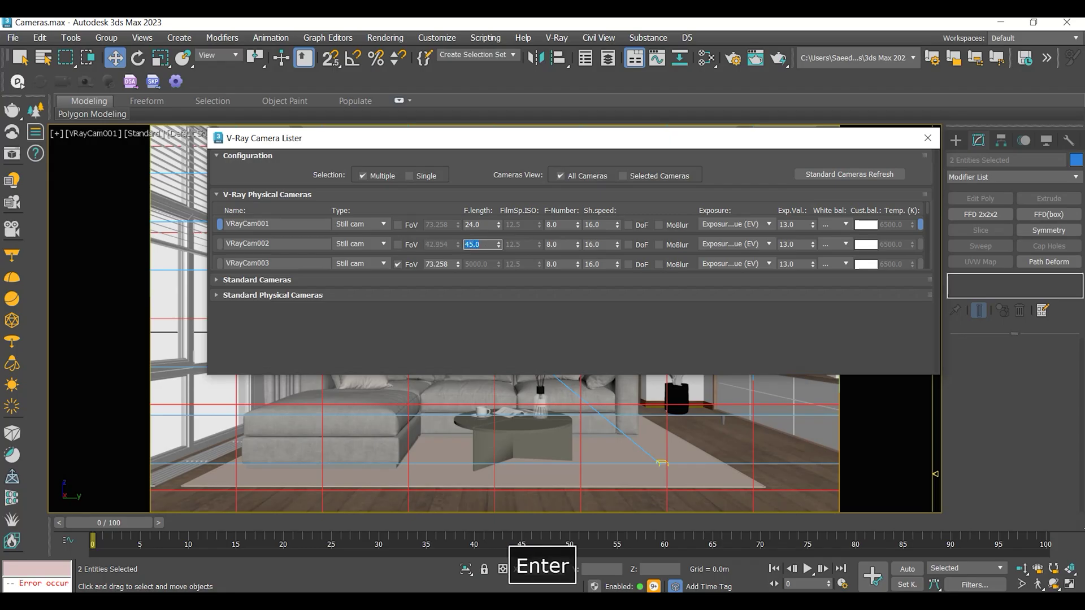
# Disable the FoV option for VRayCam003 in the camera lister and set its focal length to 18.
pyautogui.click(406, 264)
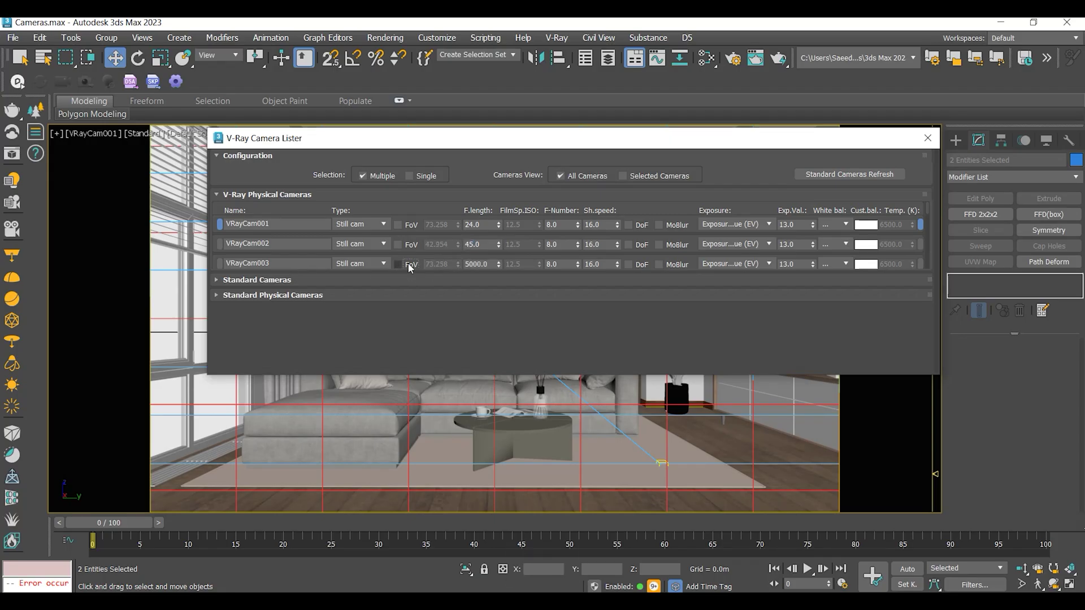
pyautogui.click(475, 264)
pyautogui.write('18')
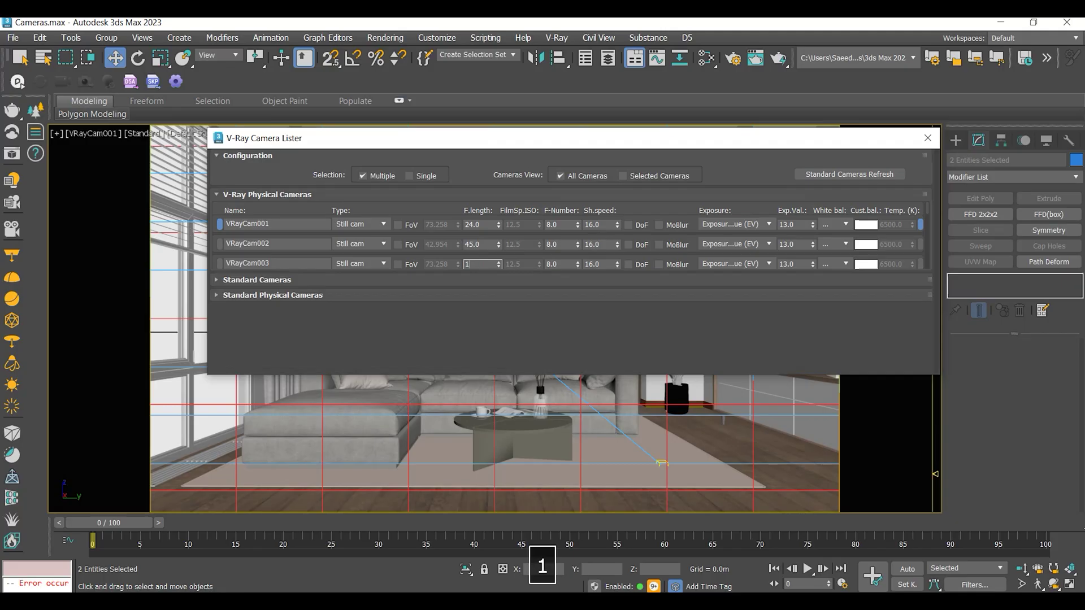
pyautogui.press('Return')
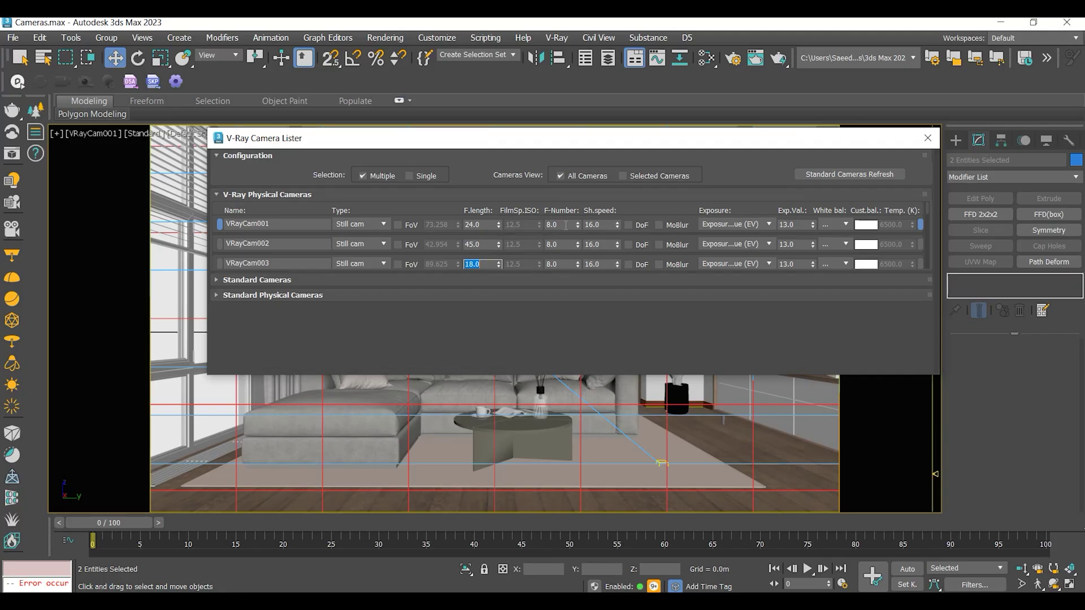
# Switch VRayCam001's exposure mode to Physical exposure in the lister and look through its white balance presets.
pyautogui.doubleClick(565, 225)
pyautogui.click(600, 224)
pyautogui.doubleClick(546, 225)
pyautogui.click(770, 224)
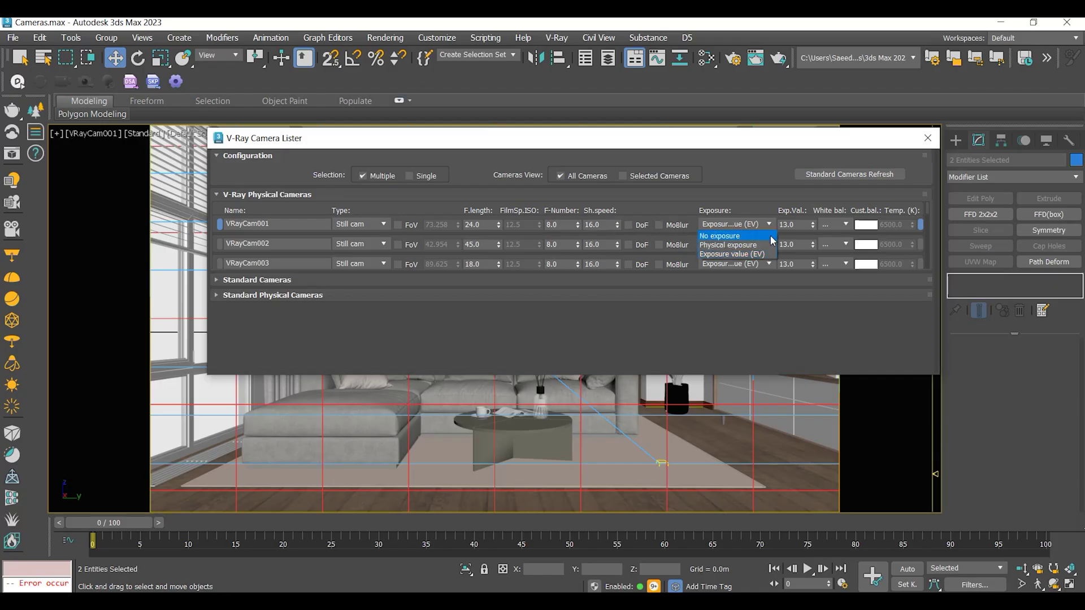
pyautogui.click(772, 246)
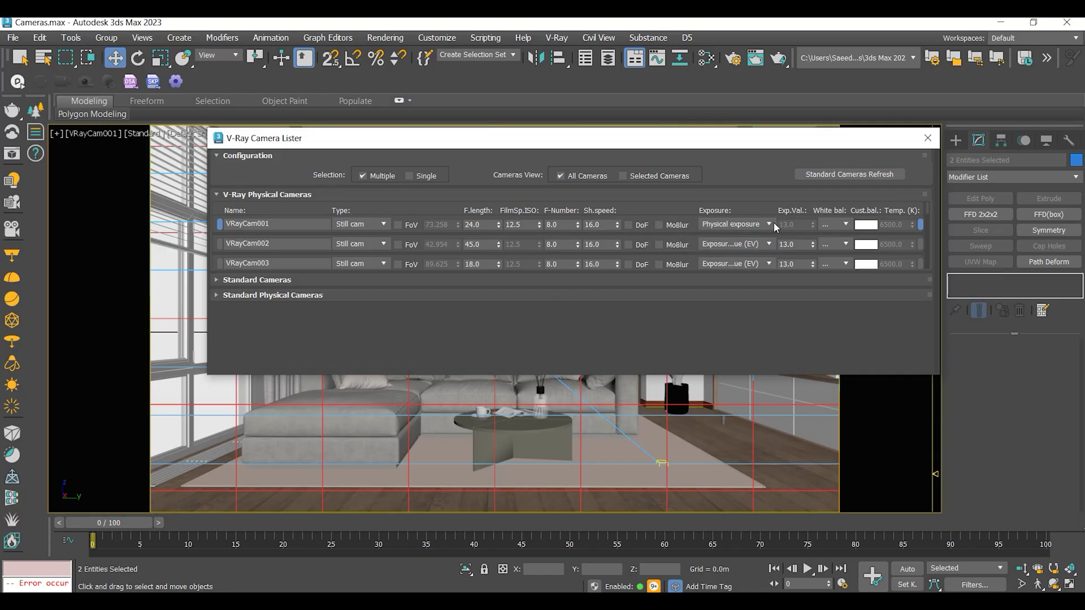
pyautogui.click(845, 225)
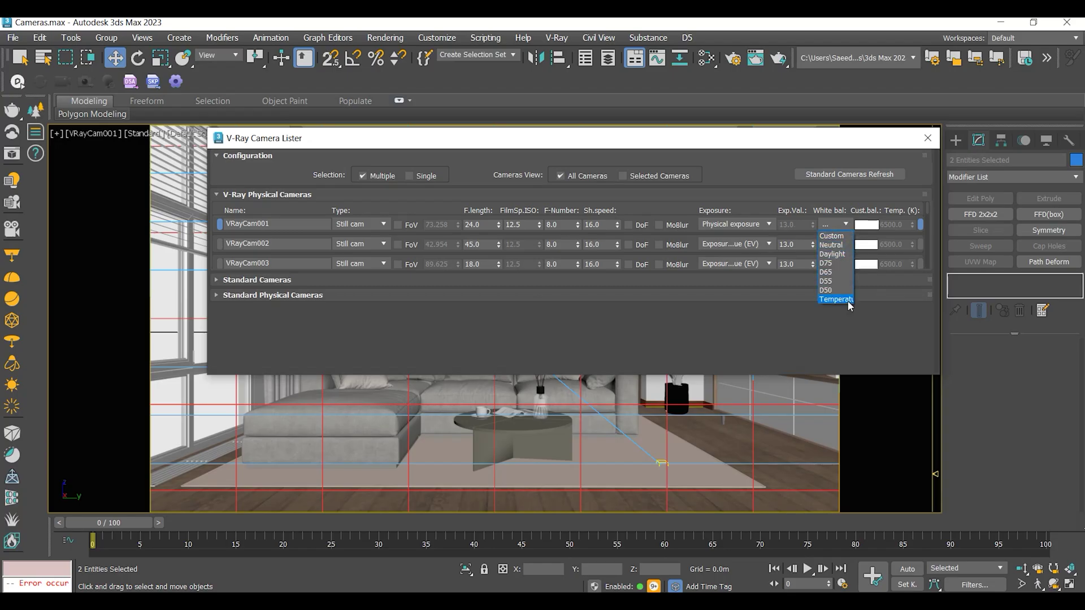
pyautogui.click(930, 212)
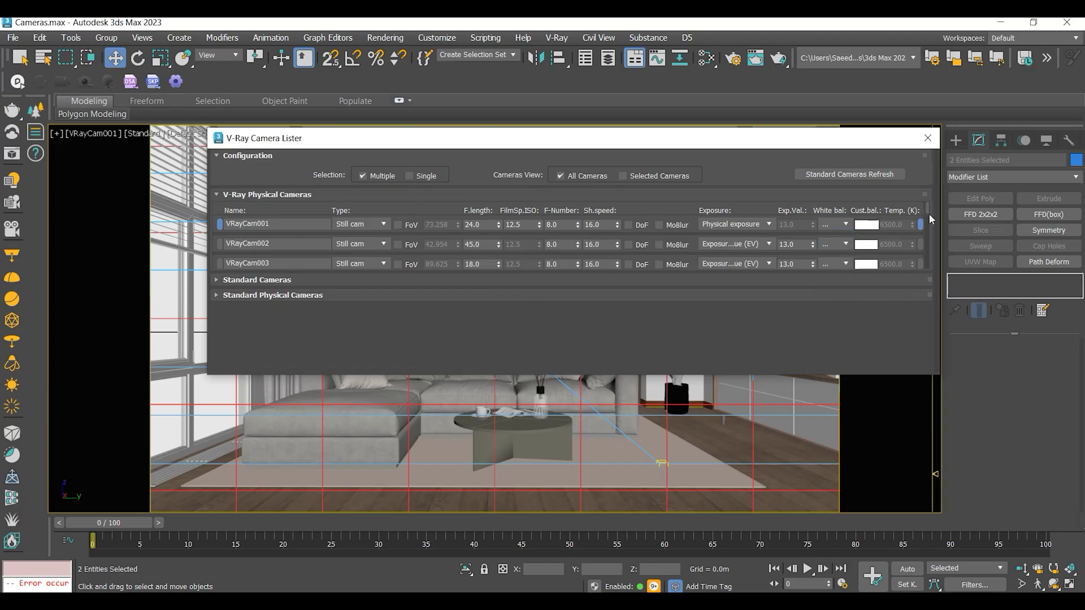
# Check the lister's Standard Cameras, Standard Physical Cameras and V-Ray Physical Cameras sections, and close the lister.
pyautogui.click(216, 280)
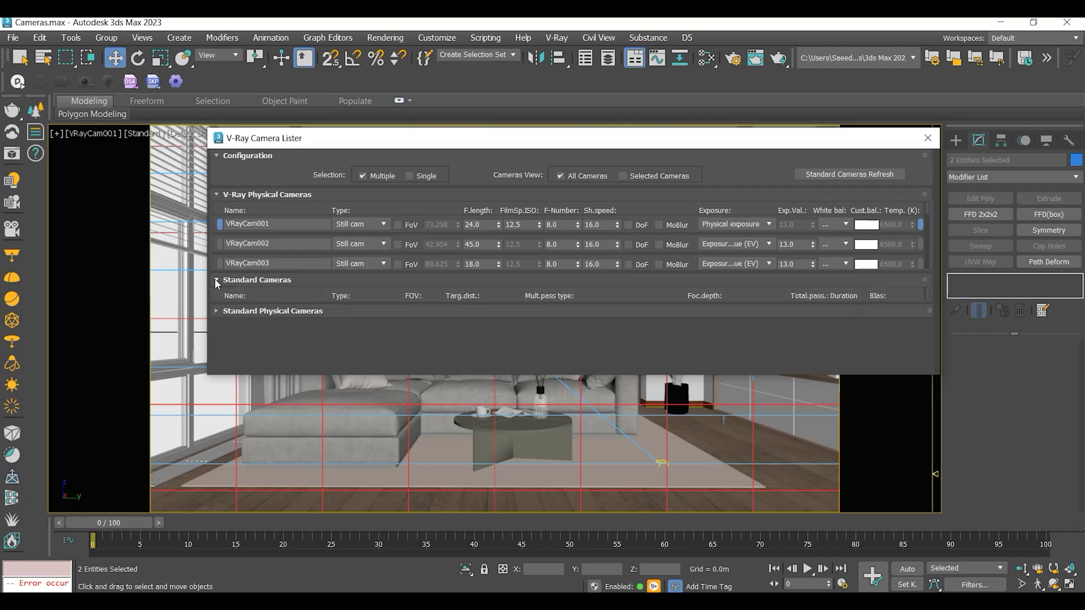
pyautogui.click(217, 280)
pyautogui.click(217, 295)
pyautogui.click(216, 294)
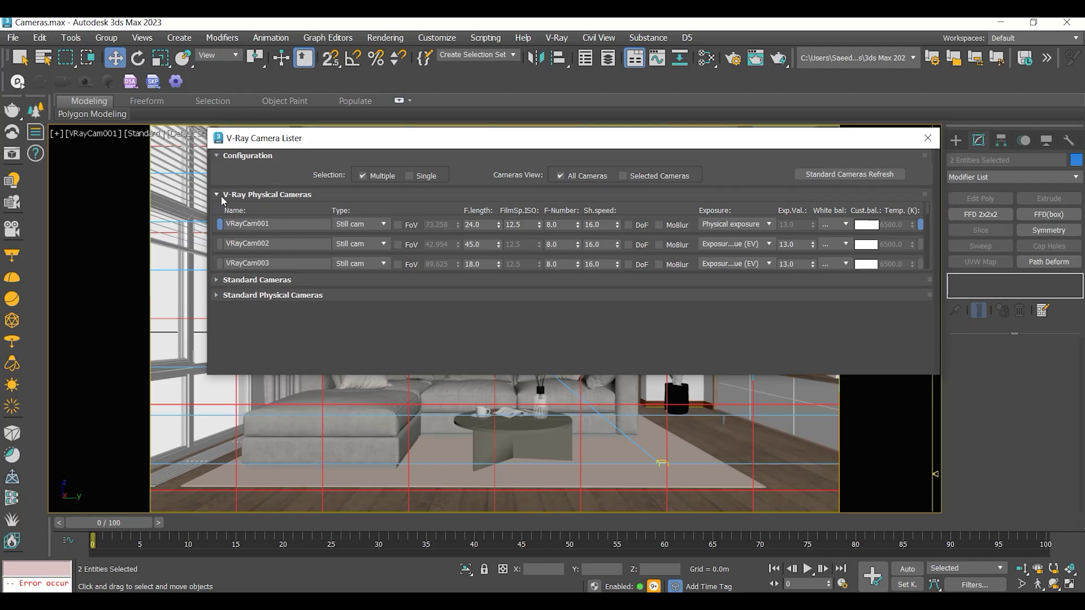
pyautogui.click(217, 194)
pyautogui.click(216, 194)
pyautogui.click(929, 140)
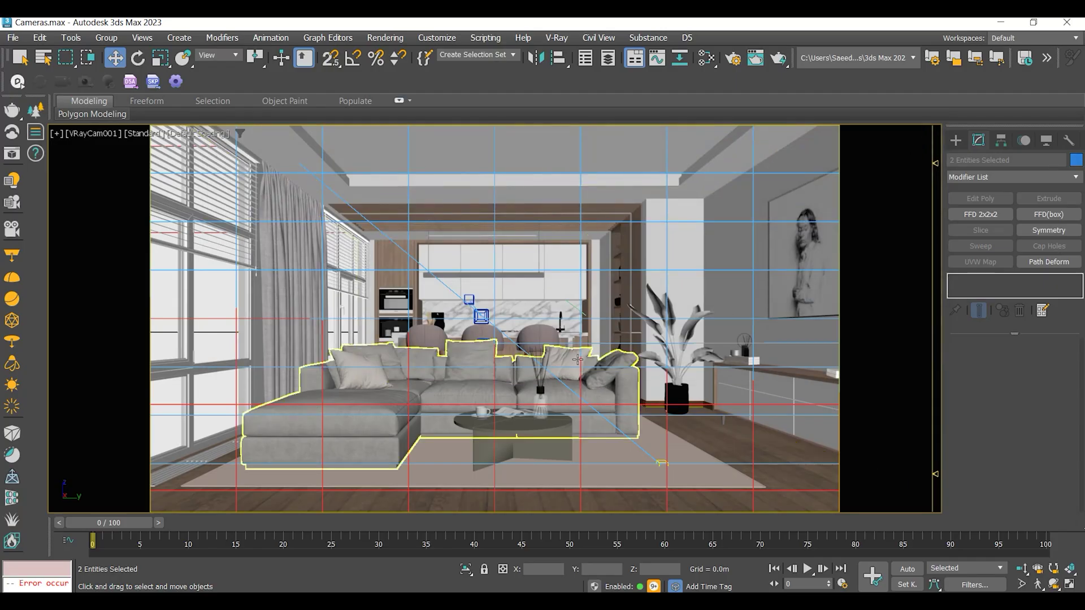